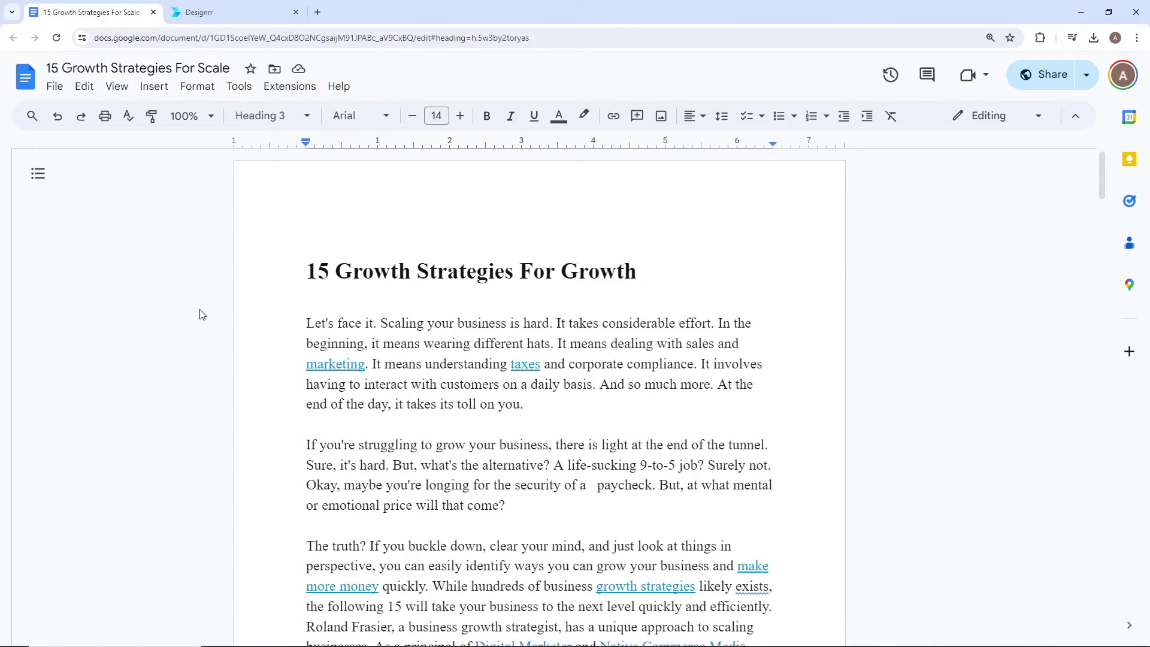
# - Check the paragraph styles of the title and first body paragraph without changing them
pyautogui.click(364, 271)
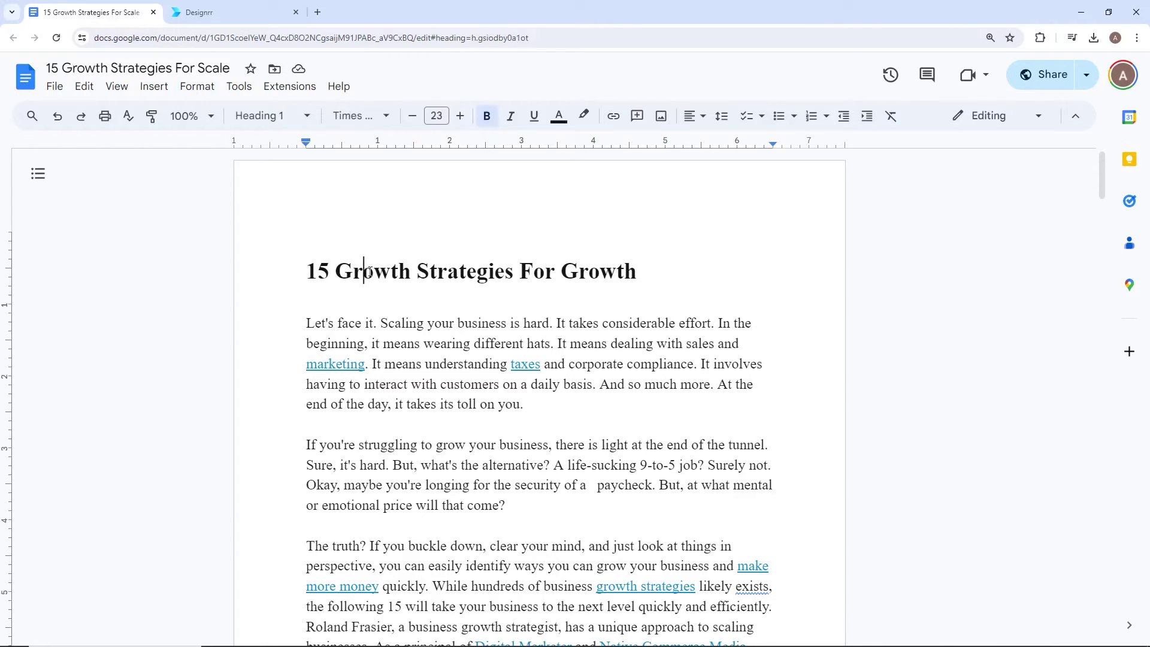
pyautogui.click(306, 116)
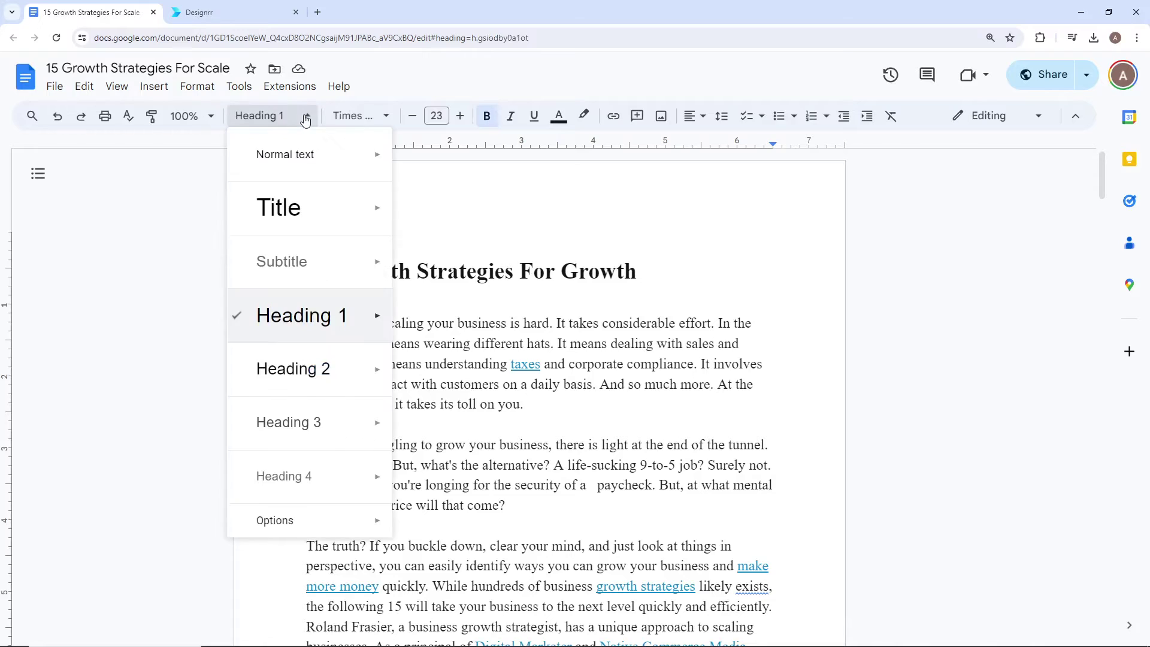
pyautogui.moveTo(307, 137)
pyautogui.click(303, 116)
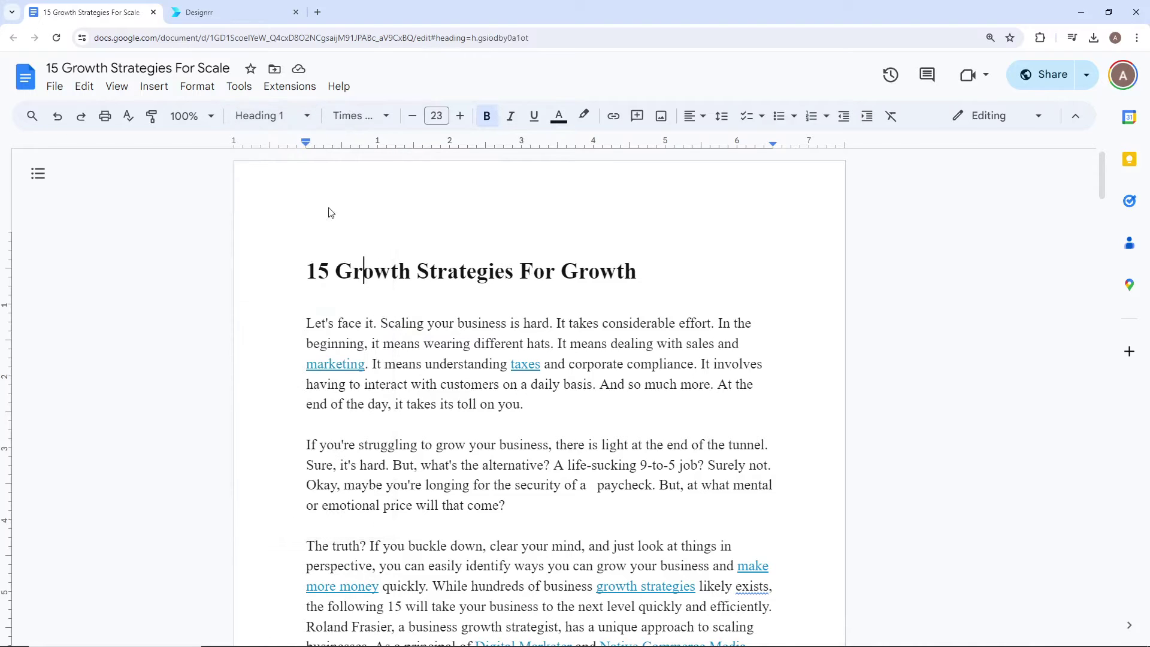
pyautogui.click(385, 346)
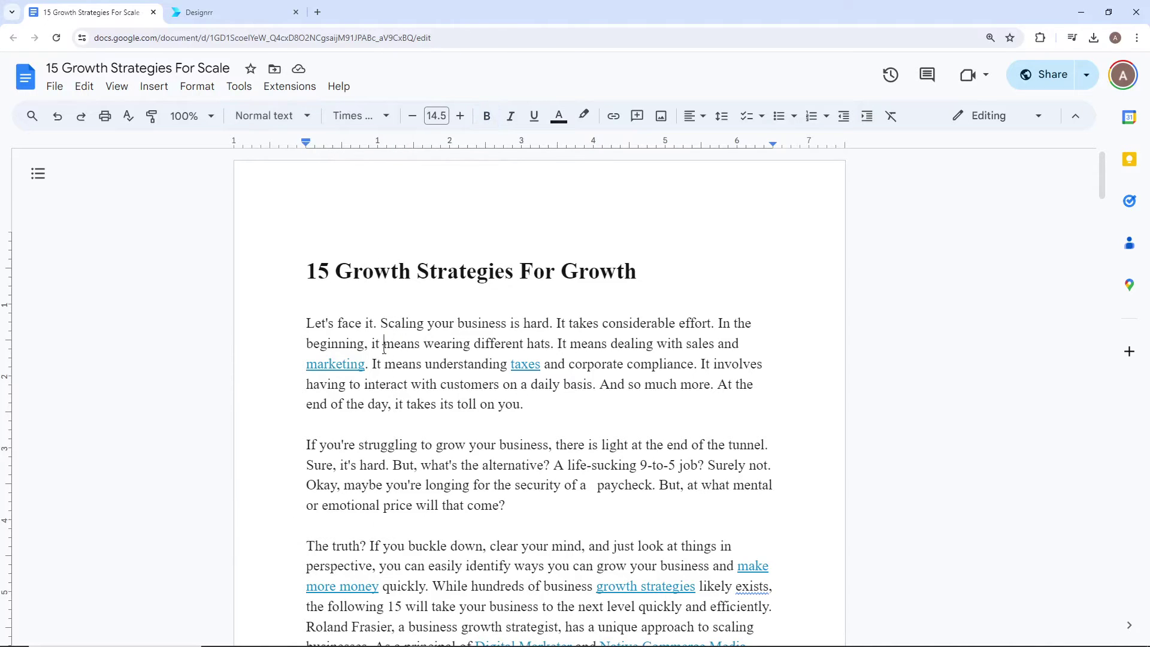
pyautogui.click(303, 117)
pyautogui.click(302, 118)
# - Check the paragraph styles of the Chapter 1 heading and numbered item heading, leaving them unchanged
pyautogui.scroll(-10, 375, 325)
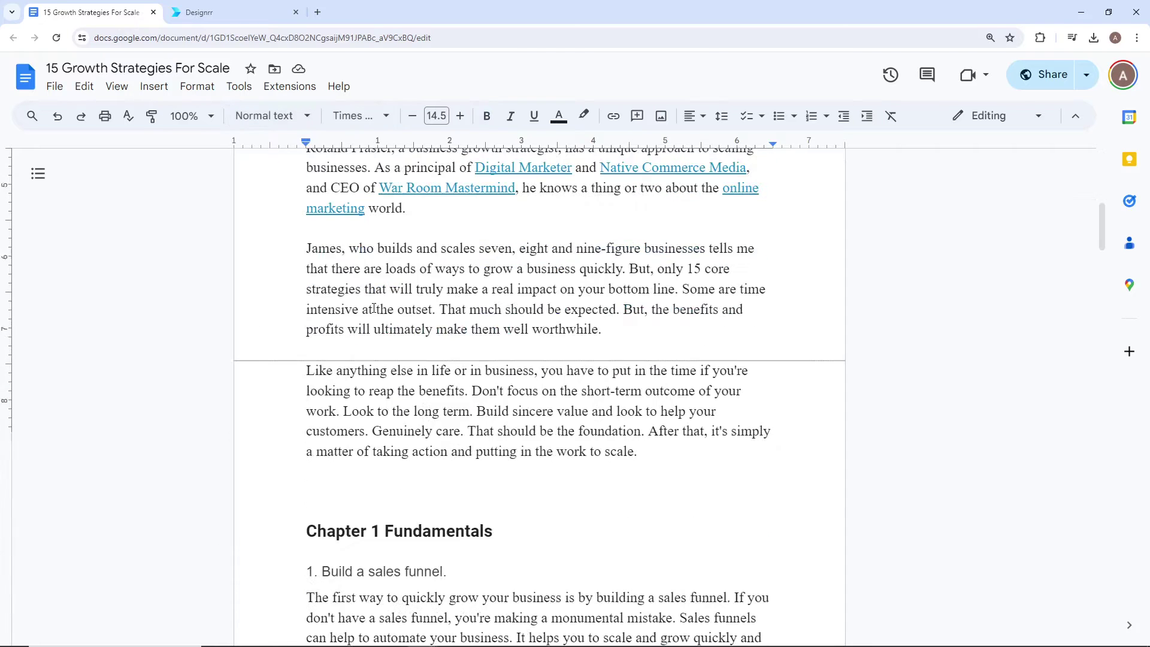
pyautogui.click(368, 292)
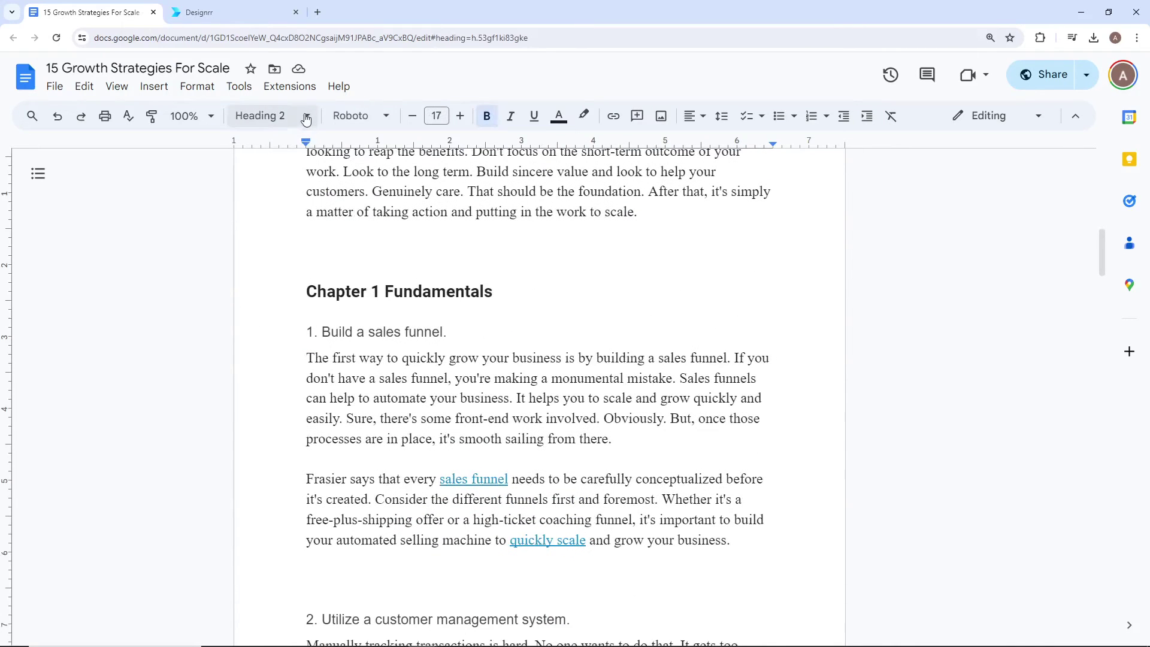
pyautogui.click(305, 117)
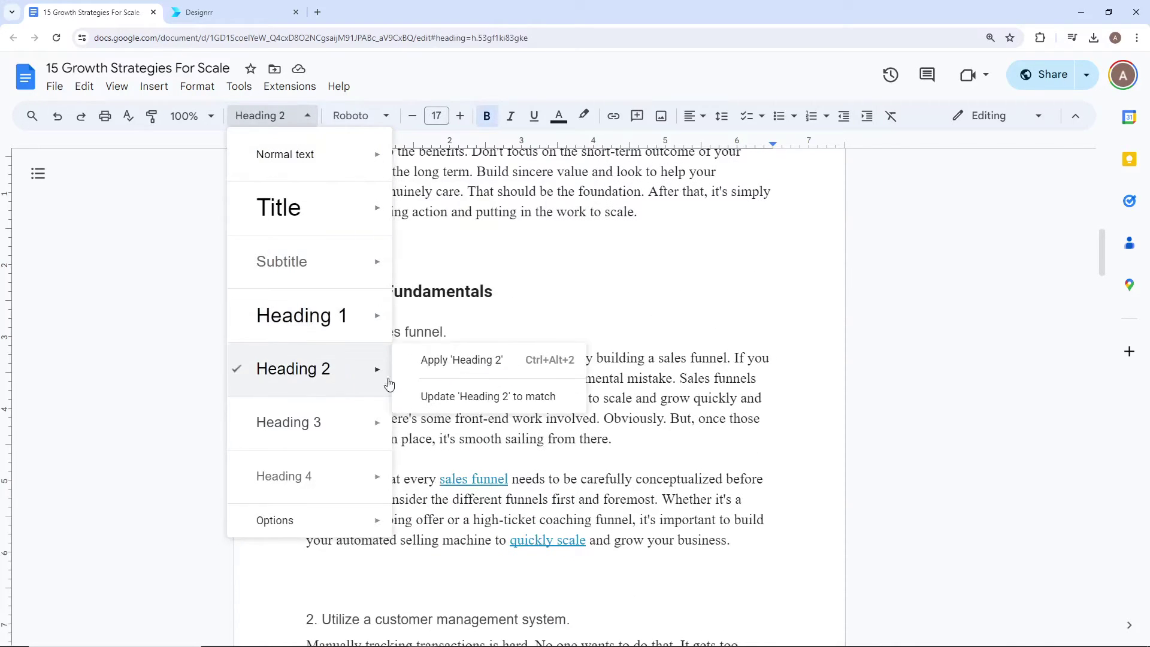
pyautogui.click(585, 474)
pyautogui.scroll(-4, 584, 470)
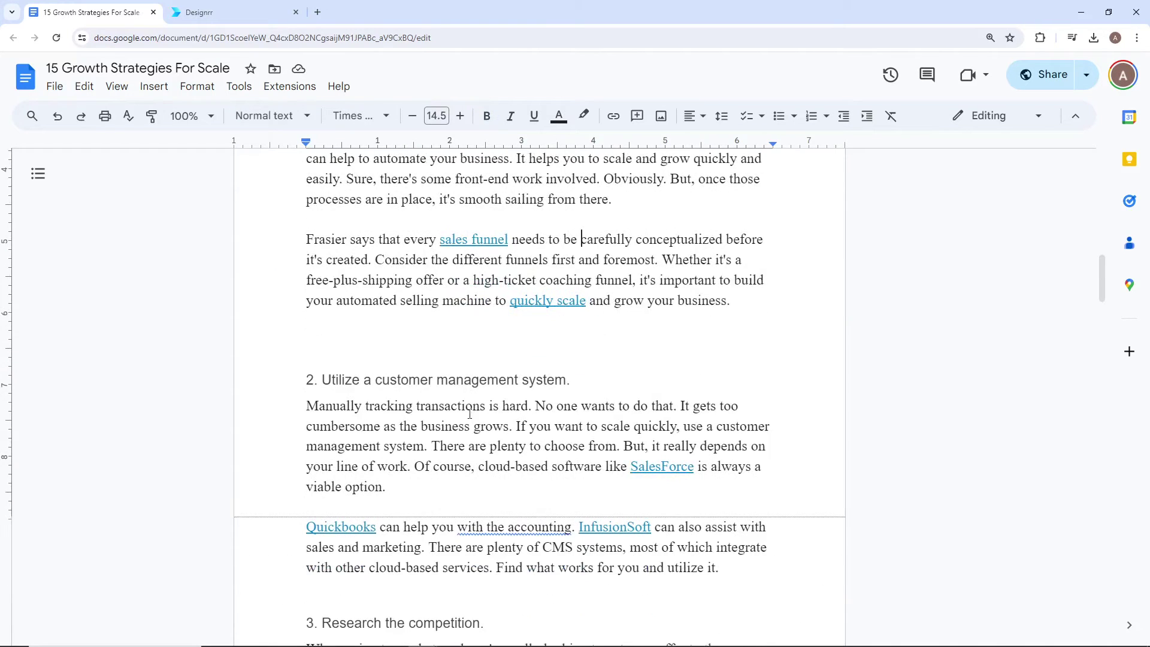
pyautogui.click(397, 380)
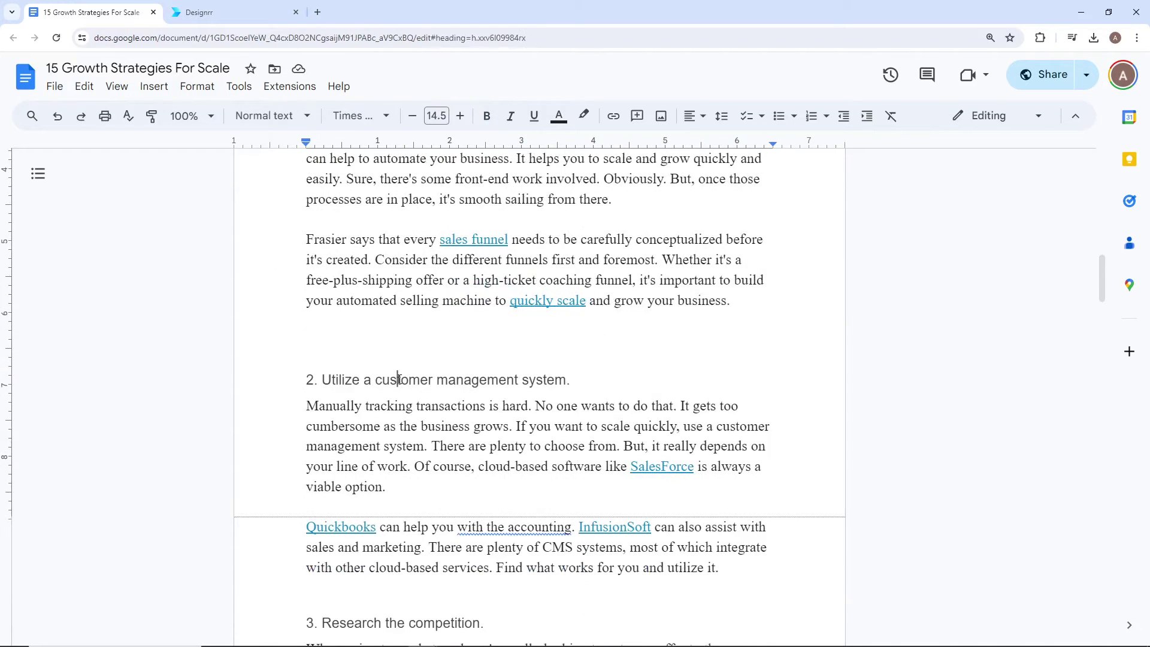
pyautogui.click(307, 114)
pyautogui.moveTo(309, 314)
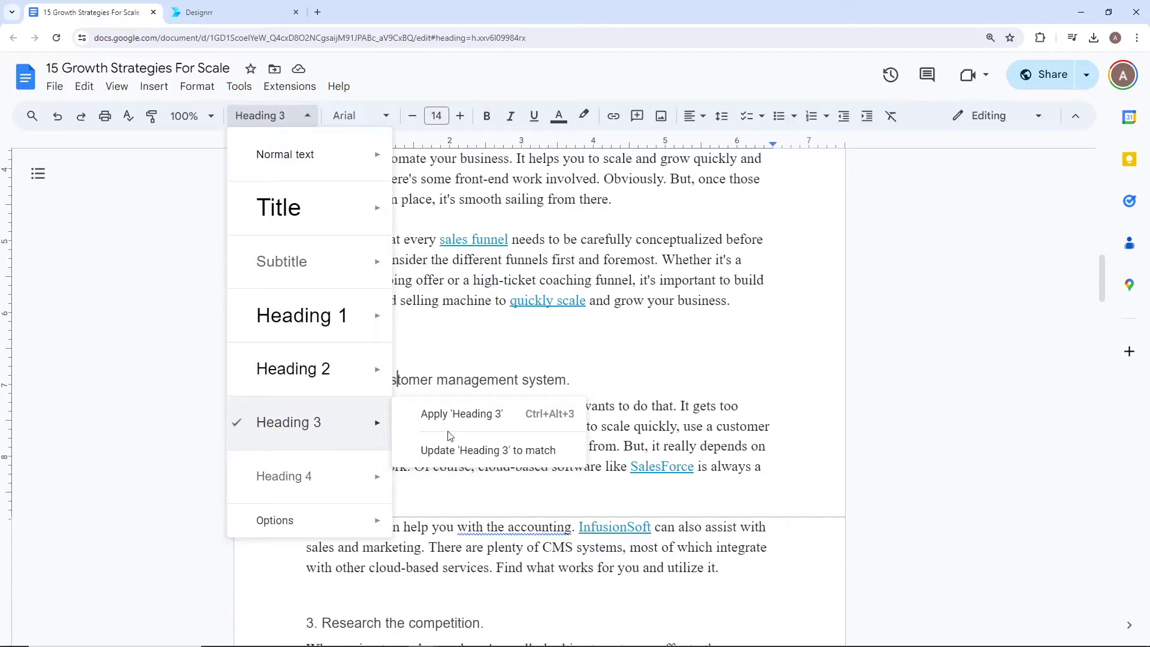
pyautogui.click(683, 444)
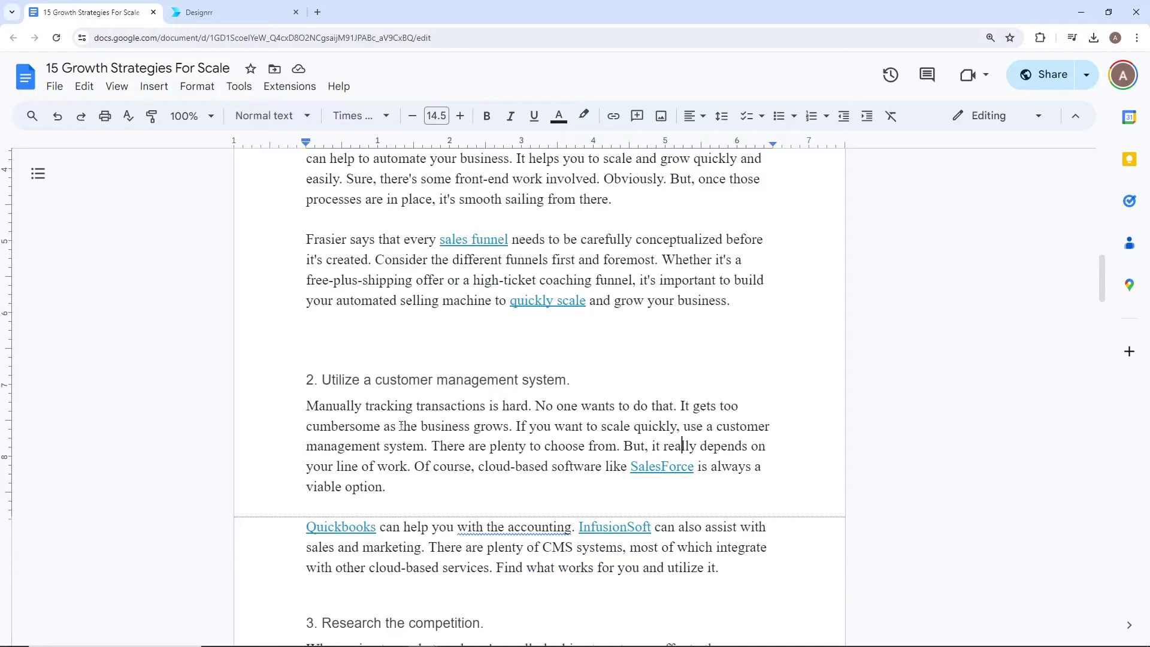
# - Upload the 'import photo' picture onto the empty line above item 3
pyautogui.scroll(-3, 401, 426)
pyautogui.click(423, 416)
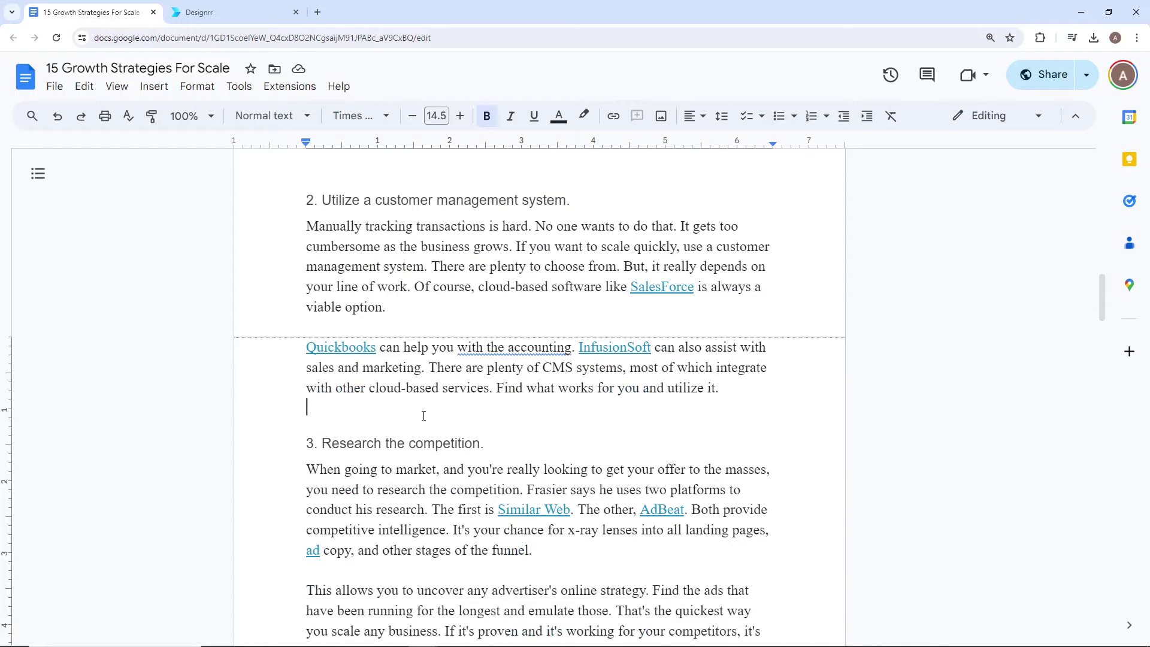
pyautogui.click(155, 86)
pyautogui.moveTo(197, 86)
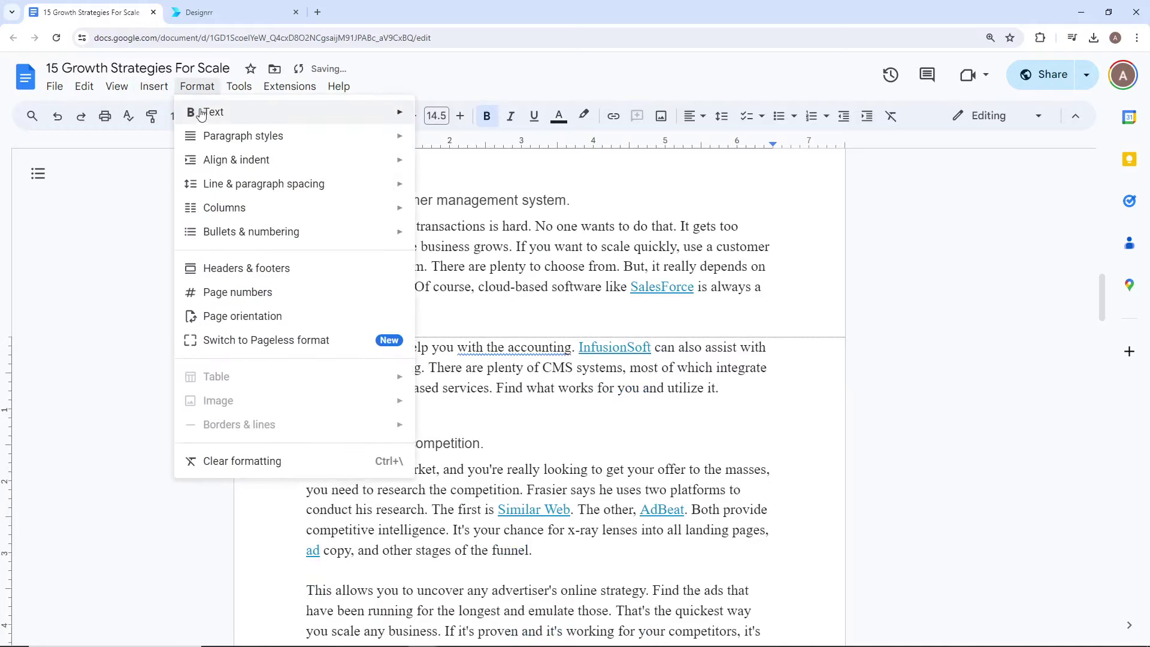
pyautogui.moveTo(154, 86)
pyautogui.moveTo(300, 112)
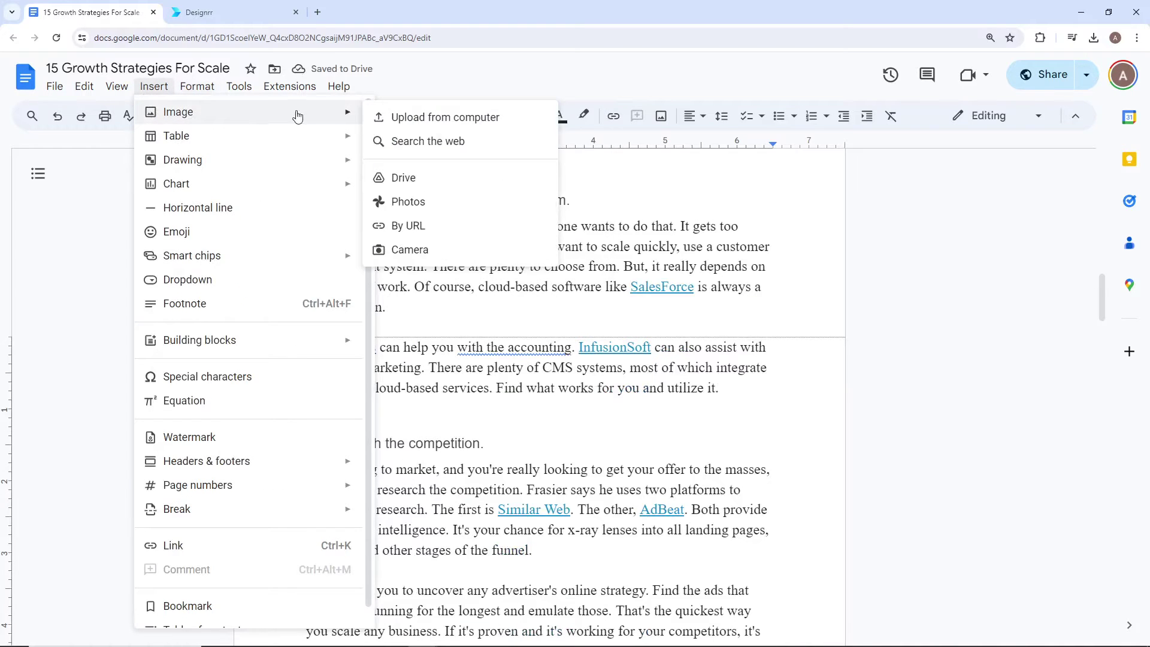
pyautogui.click(421, 117)
pyautogui.click(162, 98)
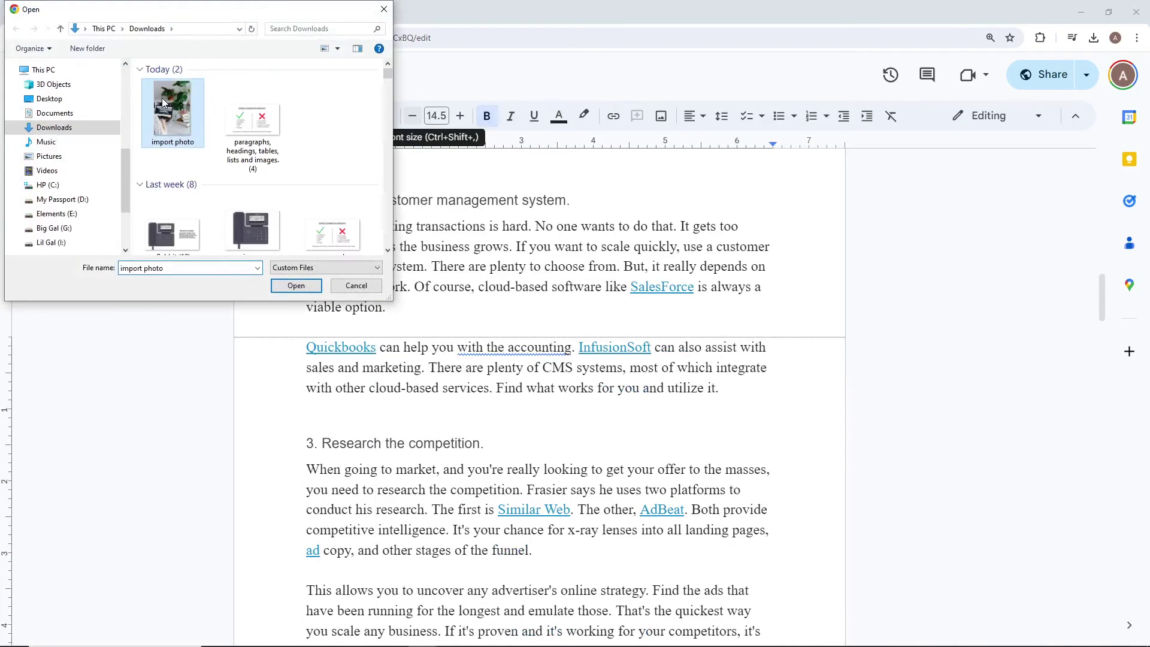
pyautogui.click(296, 285)
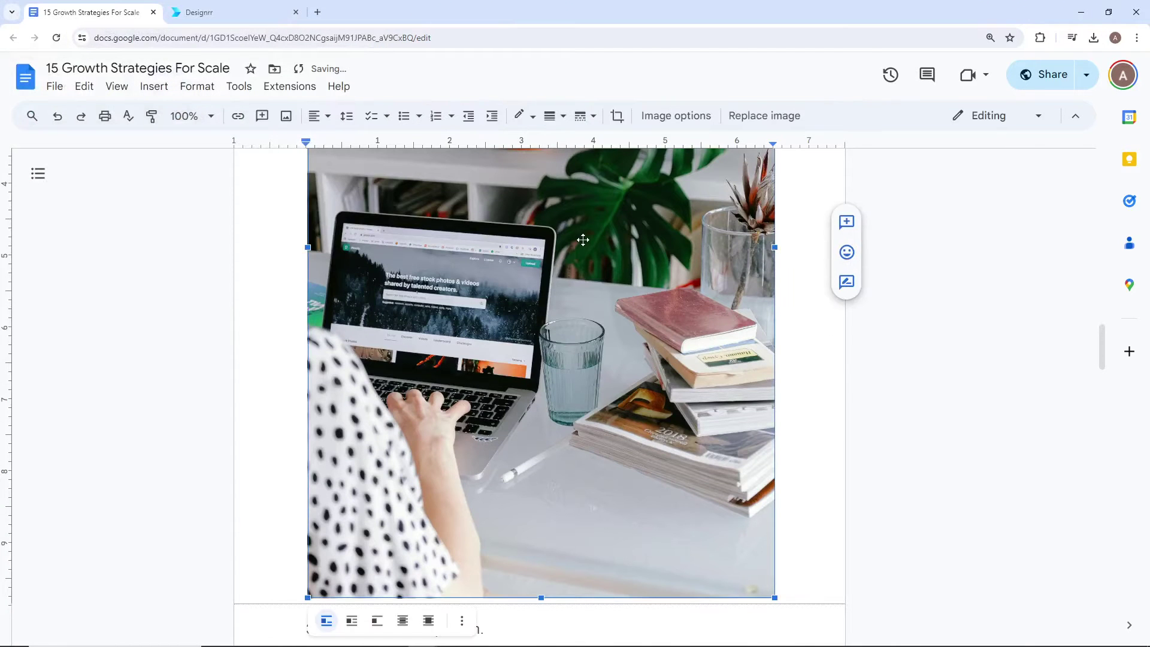
pyautogui.scroll(-5, 767, 597)
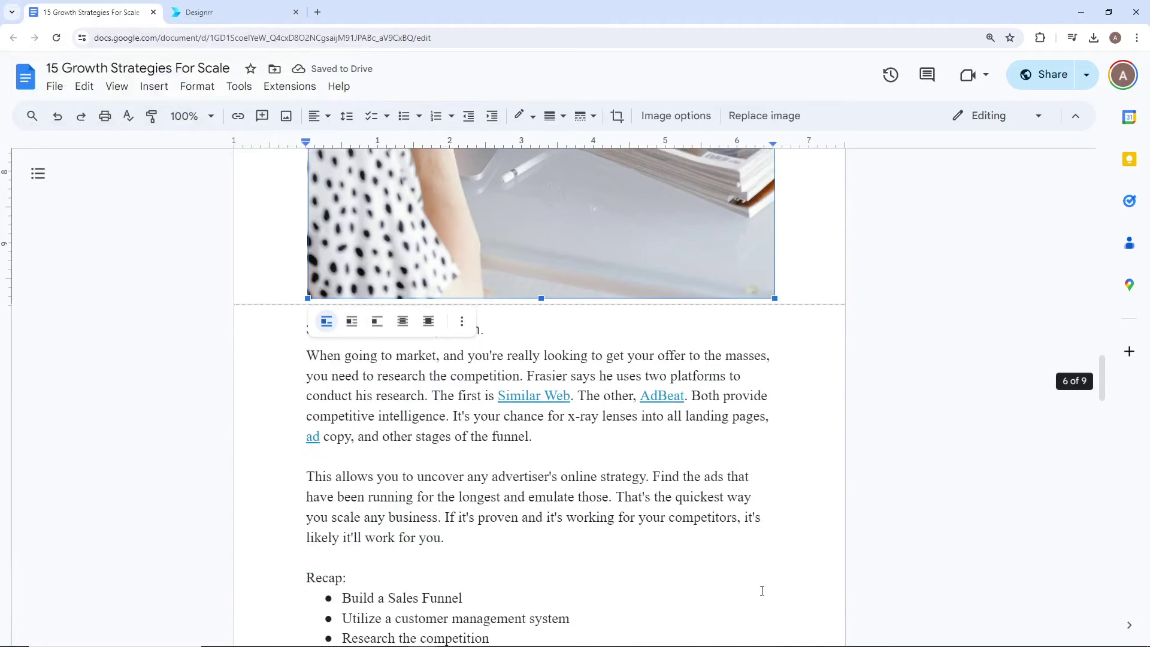
pyautogui.scroll(-5, 762, 591)
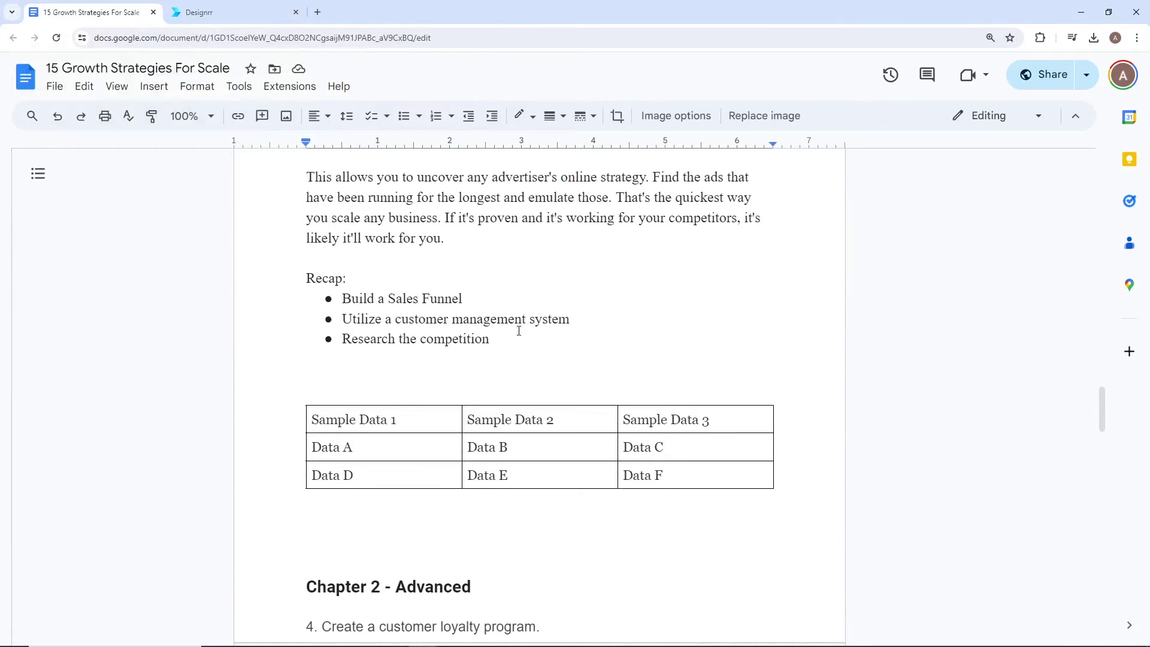
# - Break the loyalty-program paragraph into new paragraphs at 'Frasier says' and 'Analyze new opportunities'
pyautogui.click(505, 340)
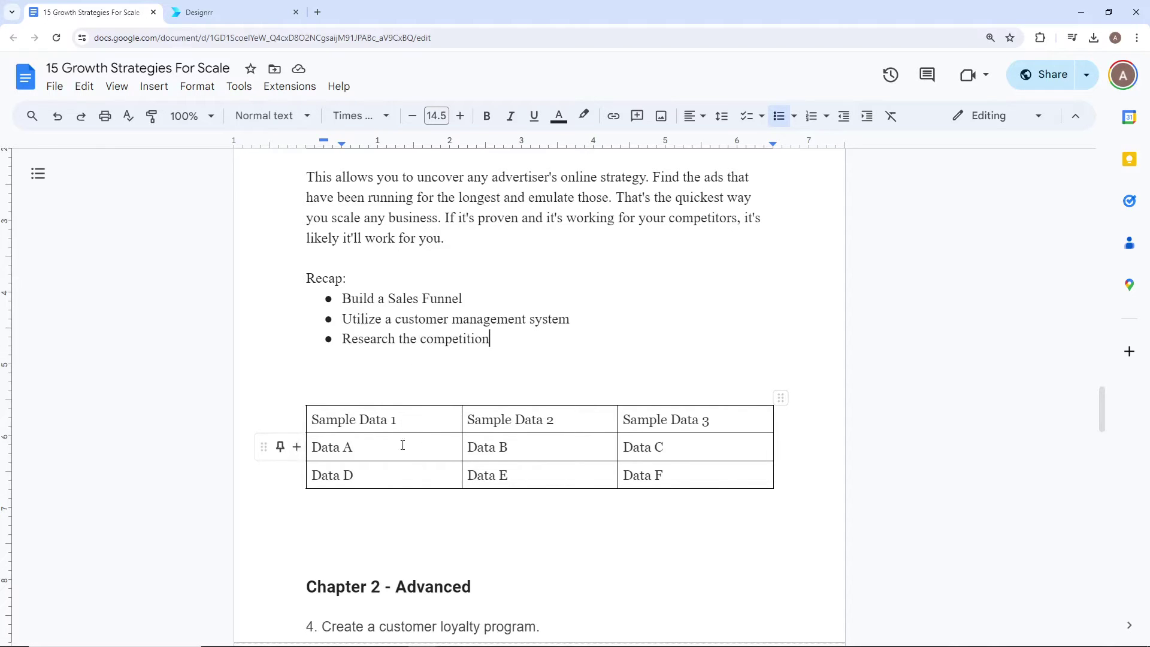
pyautogui.click(399, 521)
pyautogui.scroll(-6, 399, 520)
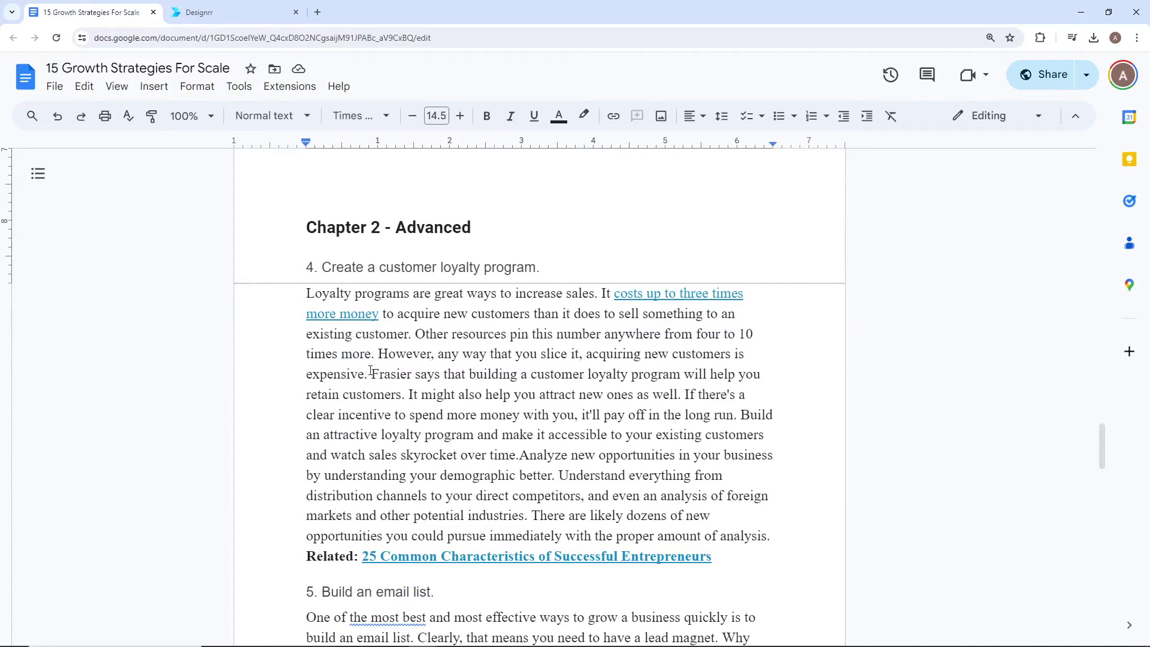
pyautogui.click(371, 374)
pyautogui.press('Return')
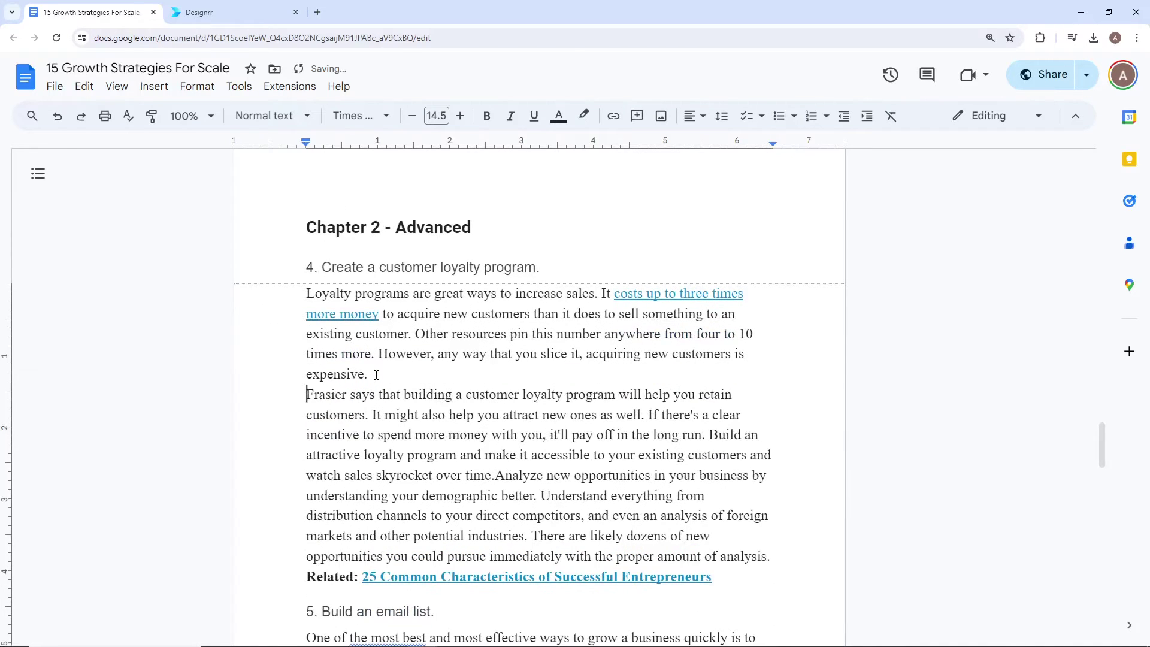
pyautogui.press('Return')
pyautogui.click(495, 496)
pyautogui.press('Return')
pyautogui.press('Return')
pyautogui.scroll(-2, 519, 498)
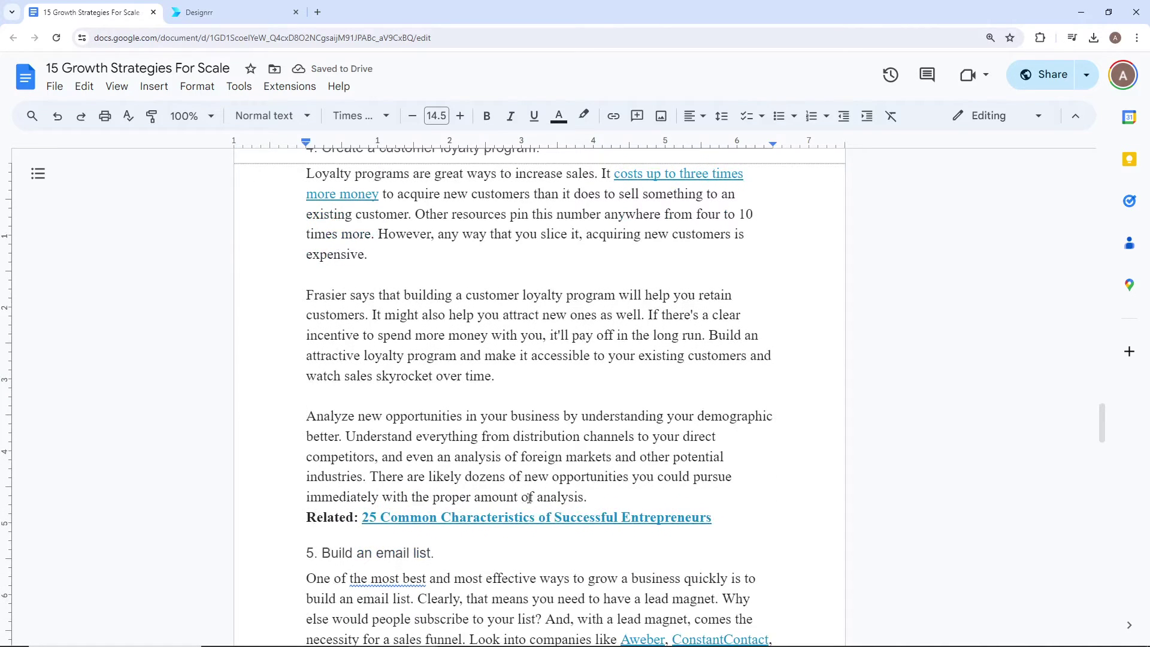
pyautogui.moveTo(849, 319)
# - Copy the document's shareable link from the full sharing settings and close them
pyautogui.click(1088, 84)
pyautogui.click(1057, 76)
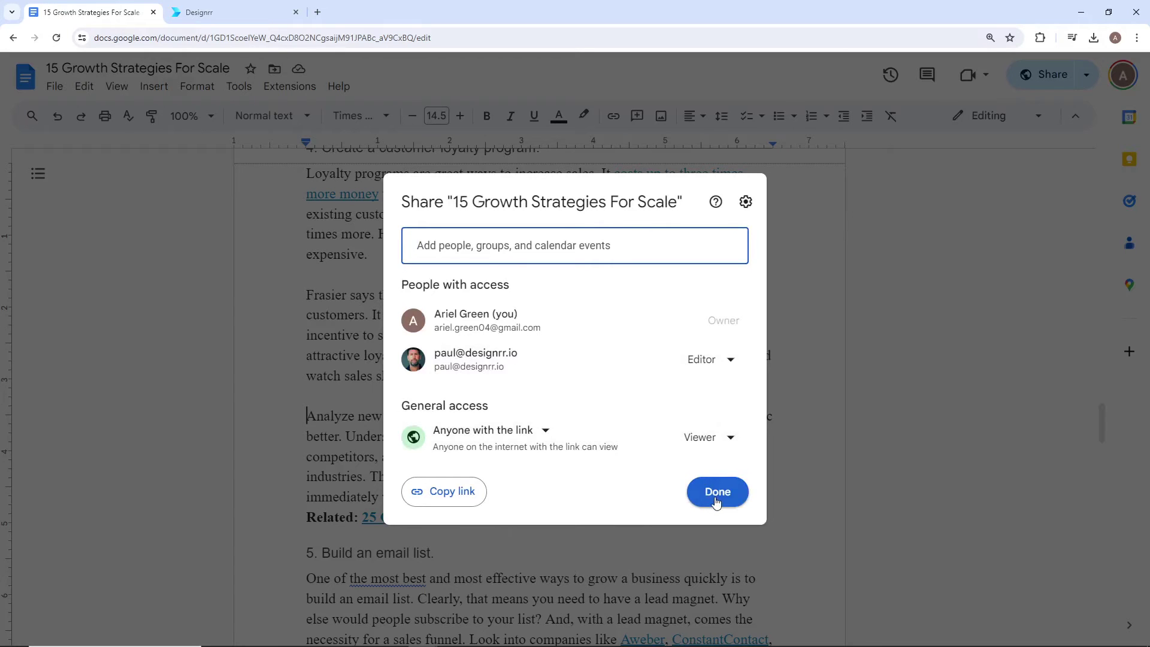
pyautogui.click(455, 493)
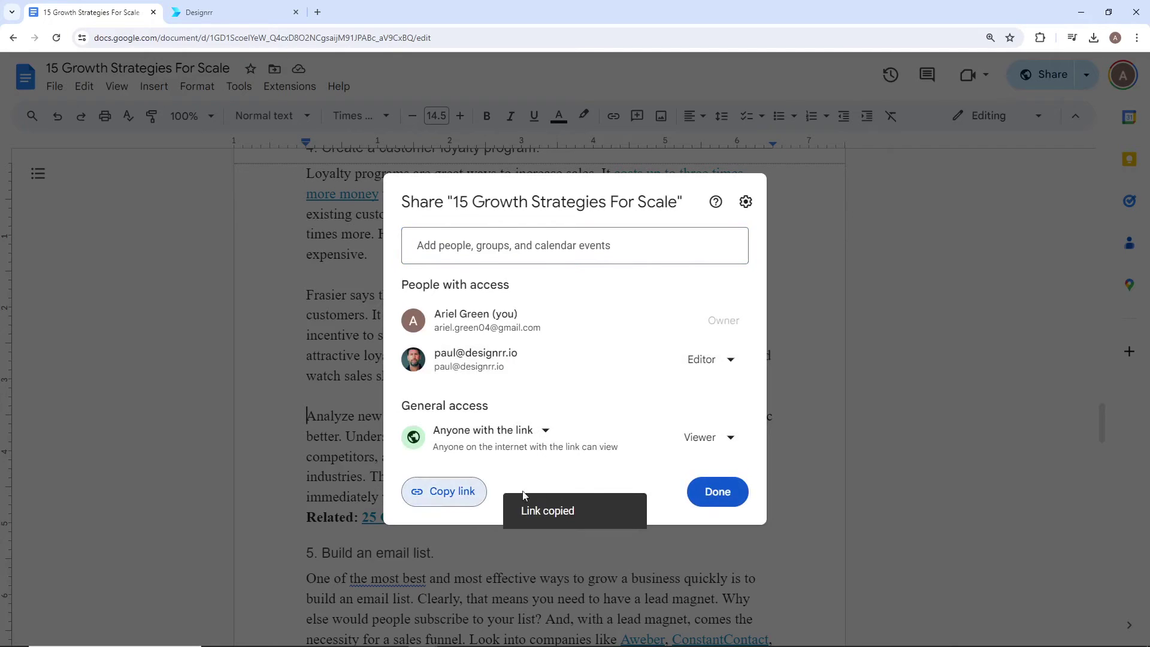
pyautogui.click(713, 491)
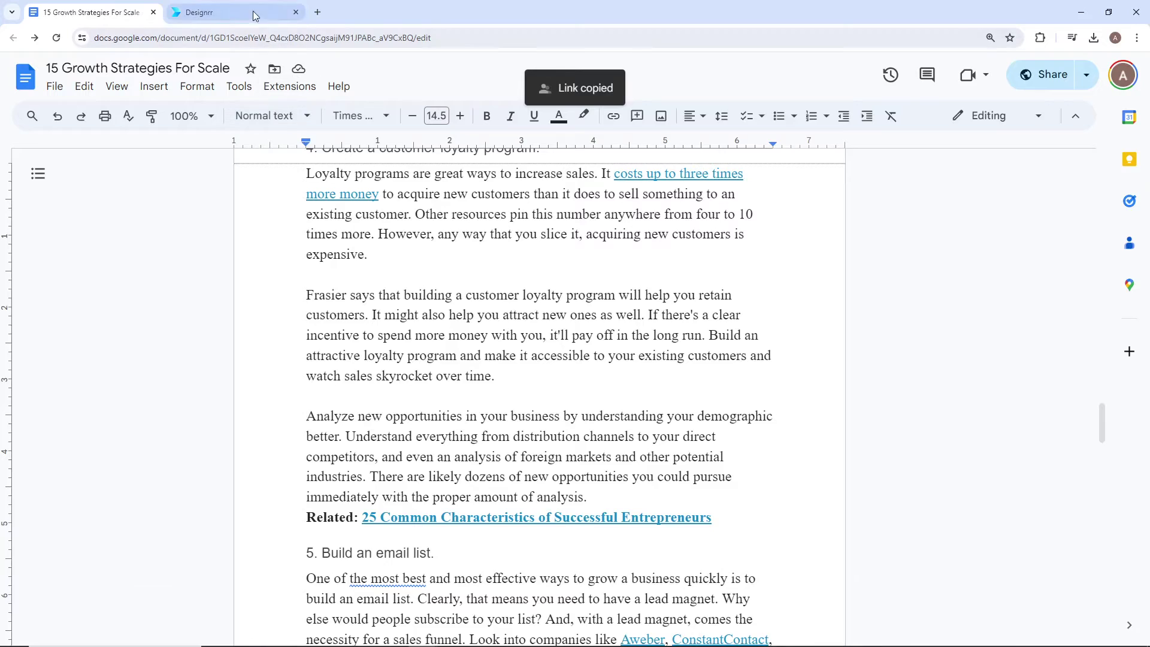
pyautogui.click(253, 11)
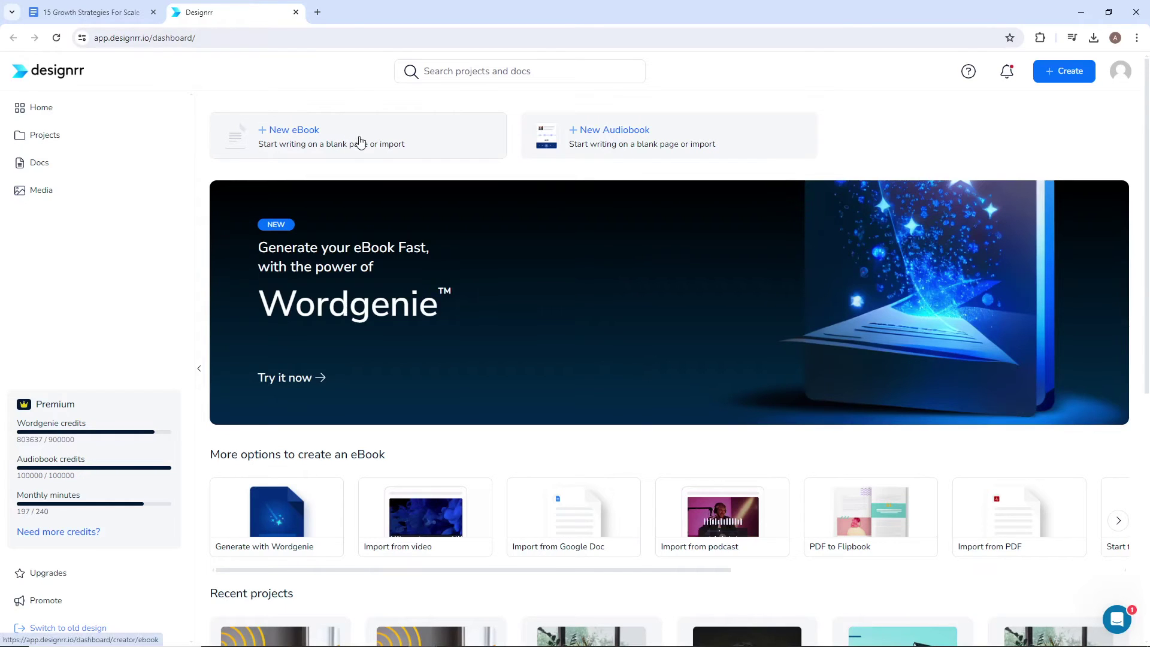
# - Start a new eBook with PDF as the publishing format
pyautogui.click(359, 141)
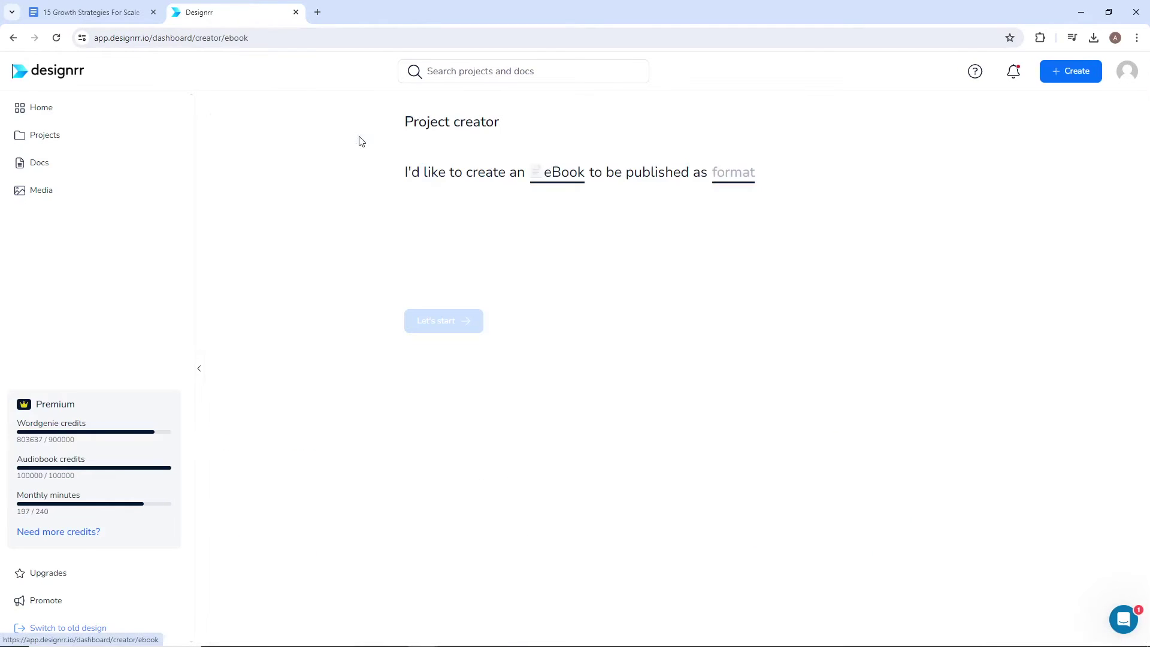
pyautogui.click(735, 176)
pyautogui.click(752, 243)
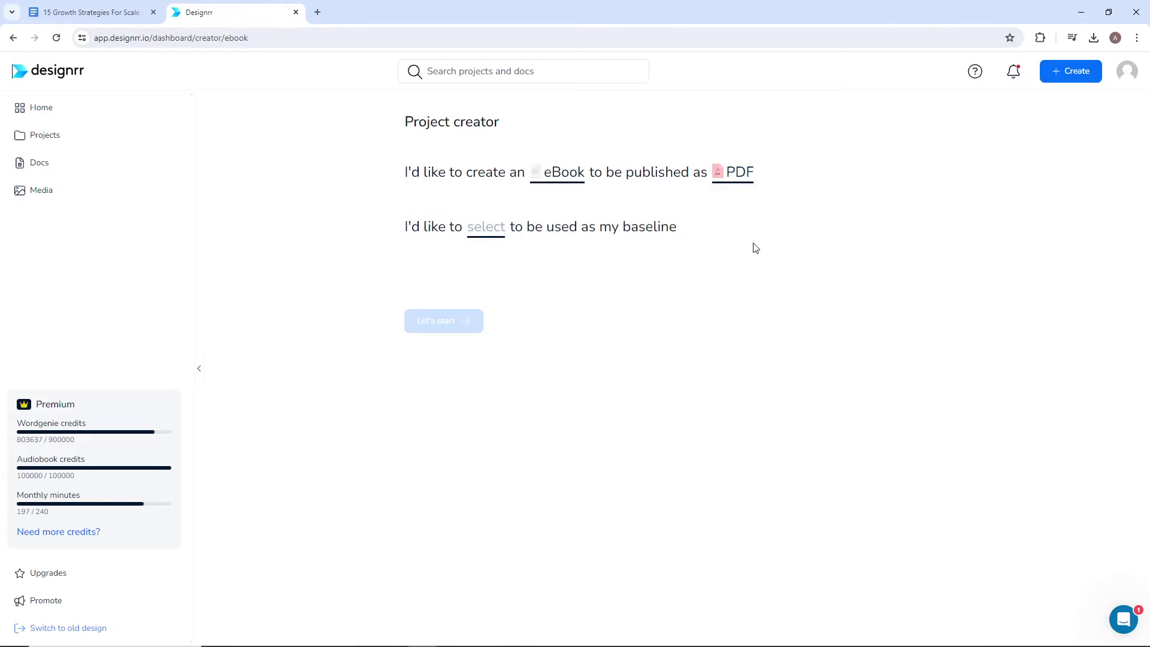
# - Import the pasted Google Doc link as the eBook's baseline and apply it
pyautogui.click(479, 233)
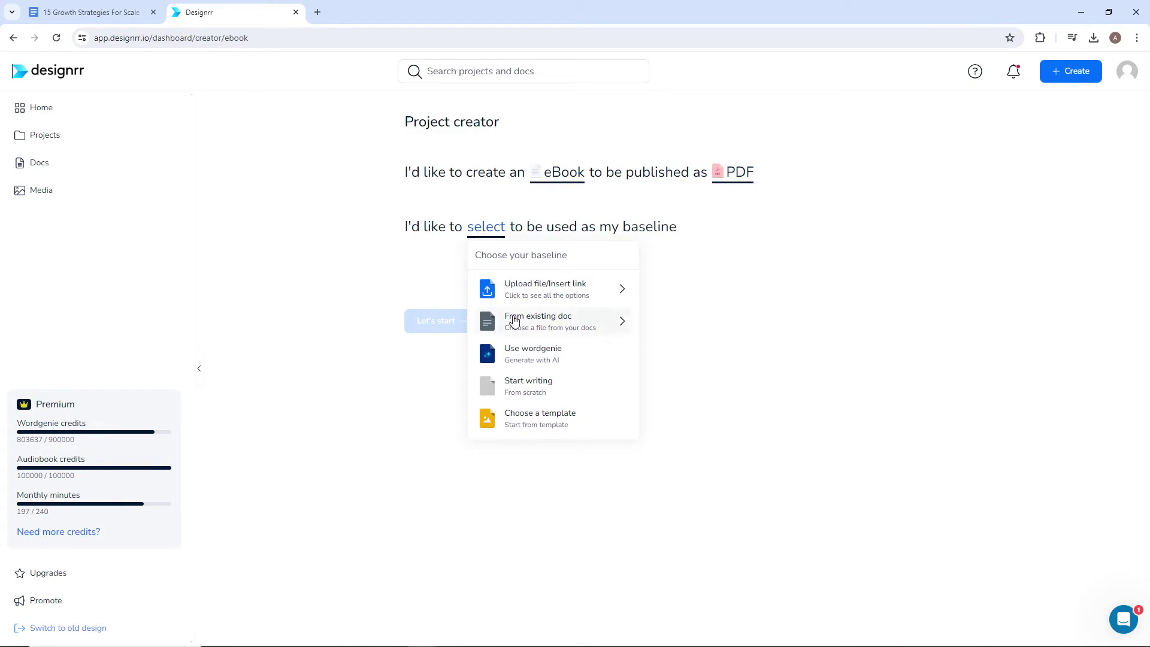
pyautogui.click(520, 292)
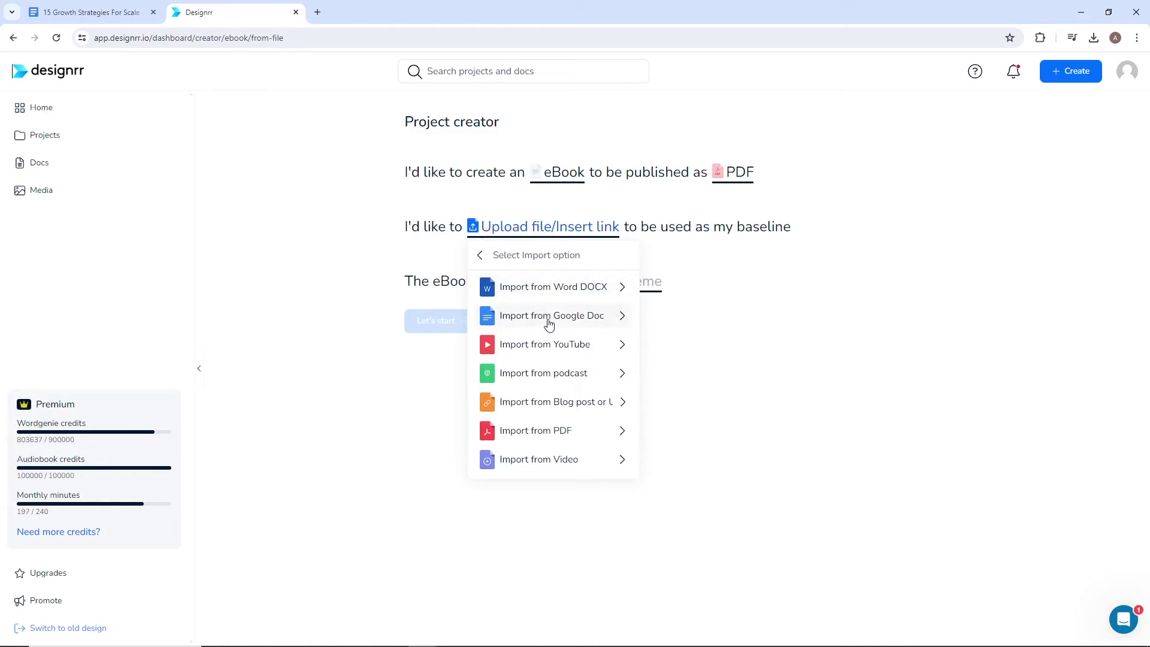
pyautogui.click(577, 324)
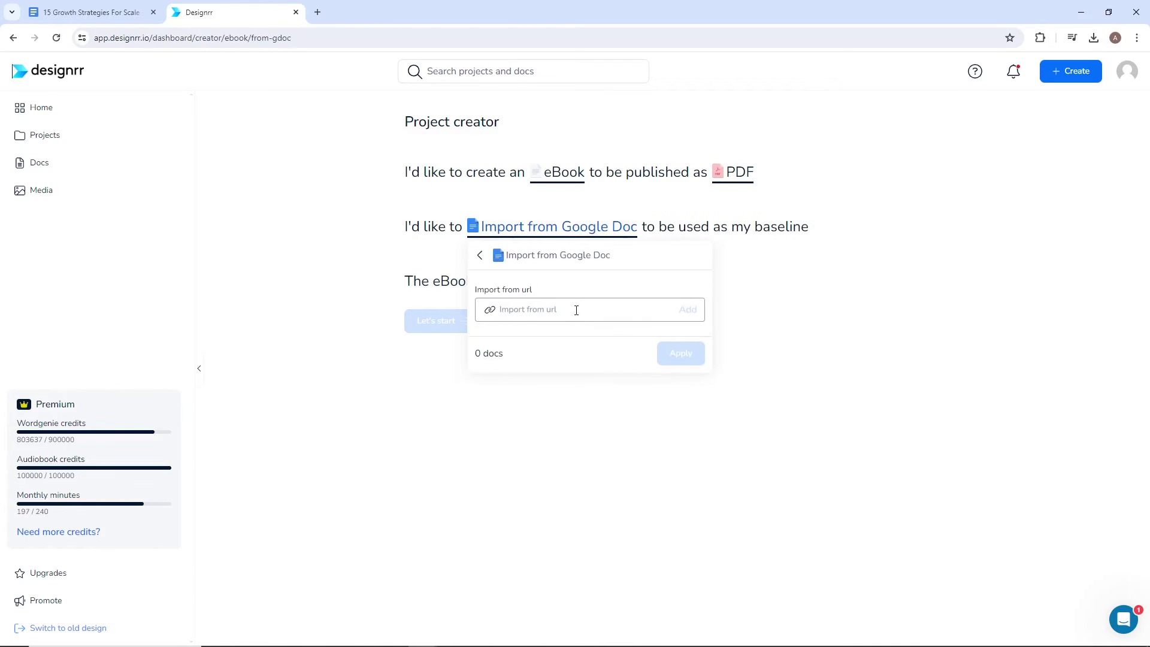
pyautogui.hotkey('ctrl', 'v')
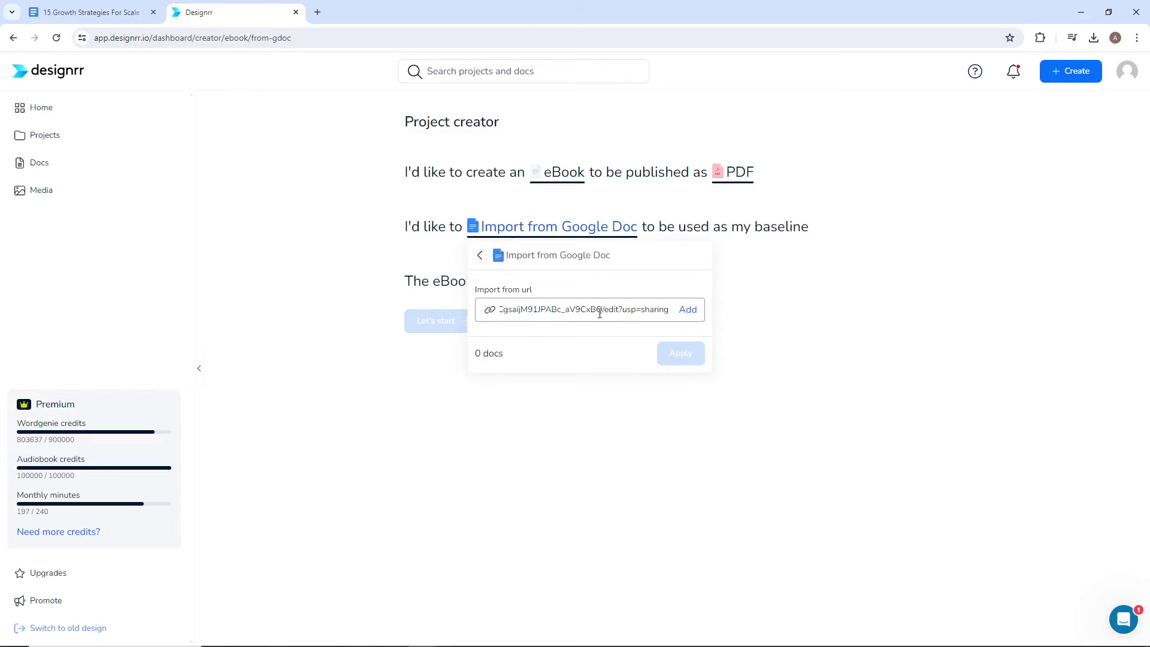
pyautogui.click(688, 310)
pyautogui.click(705, 420)
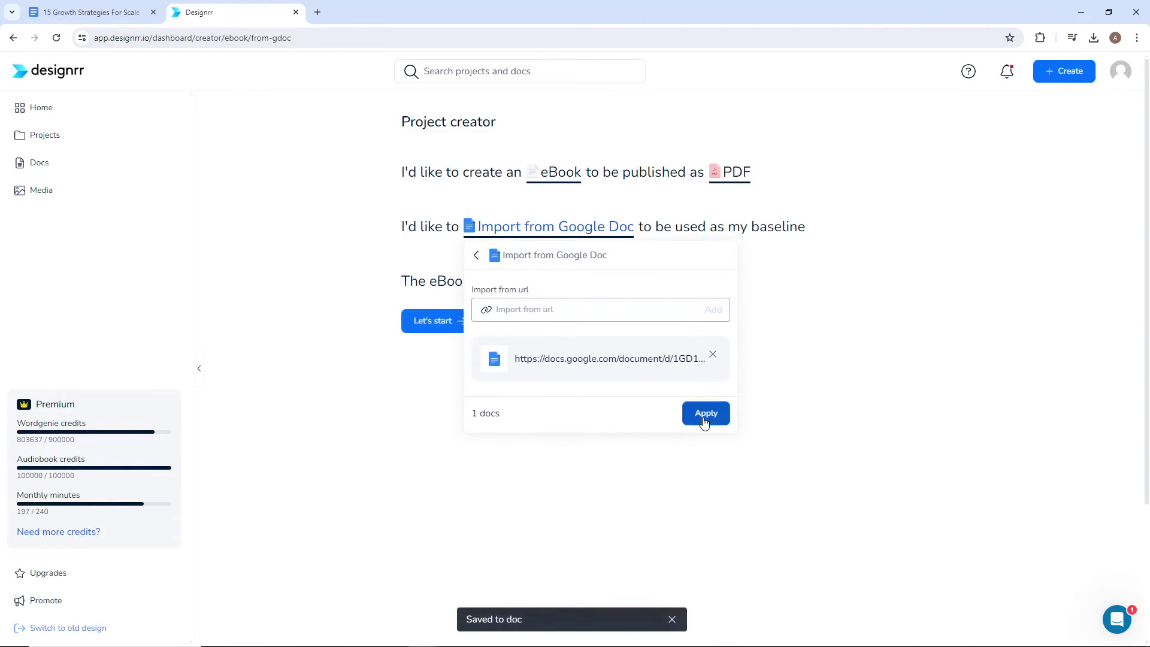
pyautogui.click(449, 322)
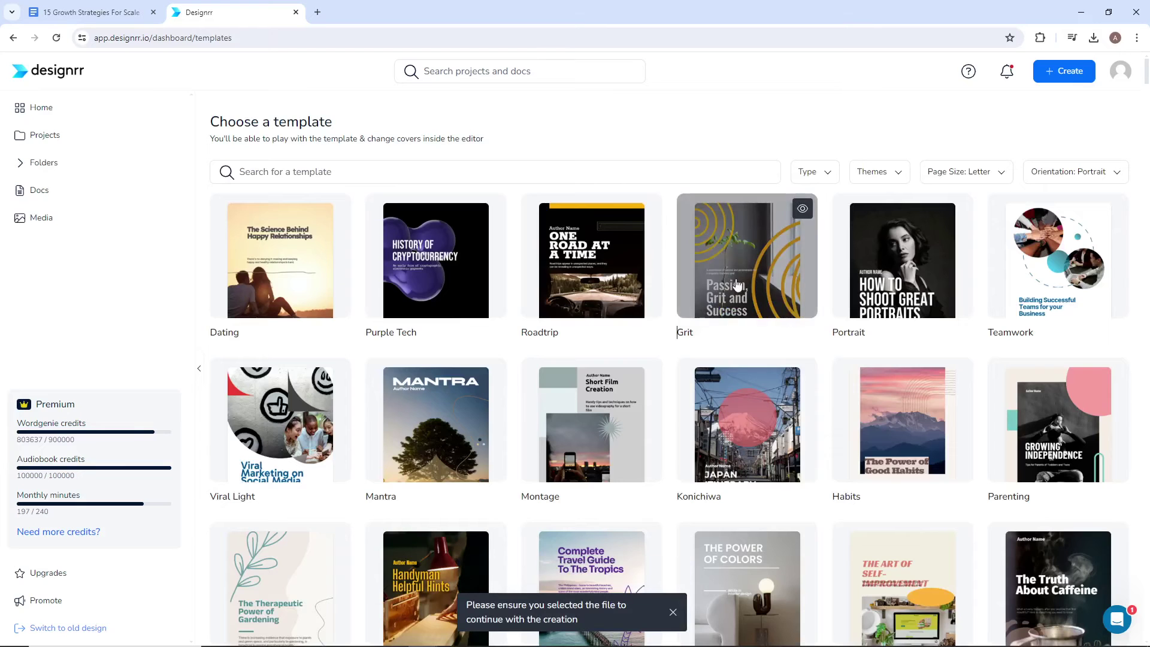
# - Preview the Grit template and build the eBook with it
pyautogui.click(738, 286)
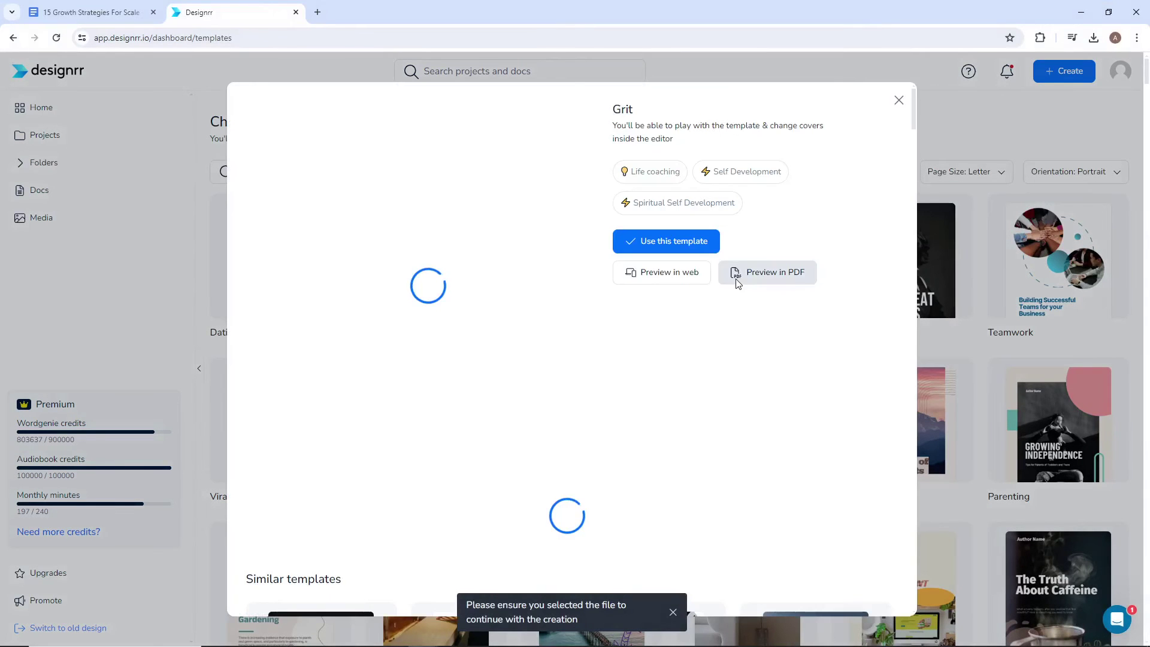
pyautogui.click(657, 245)
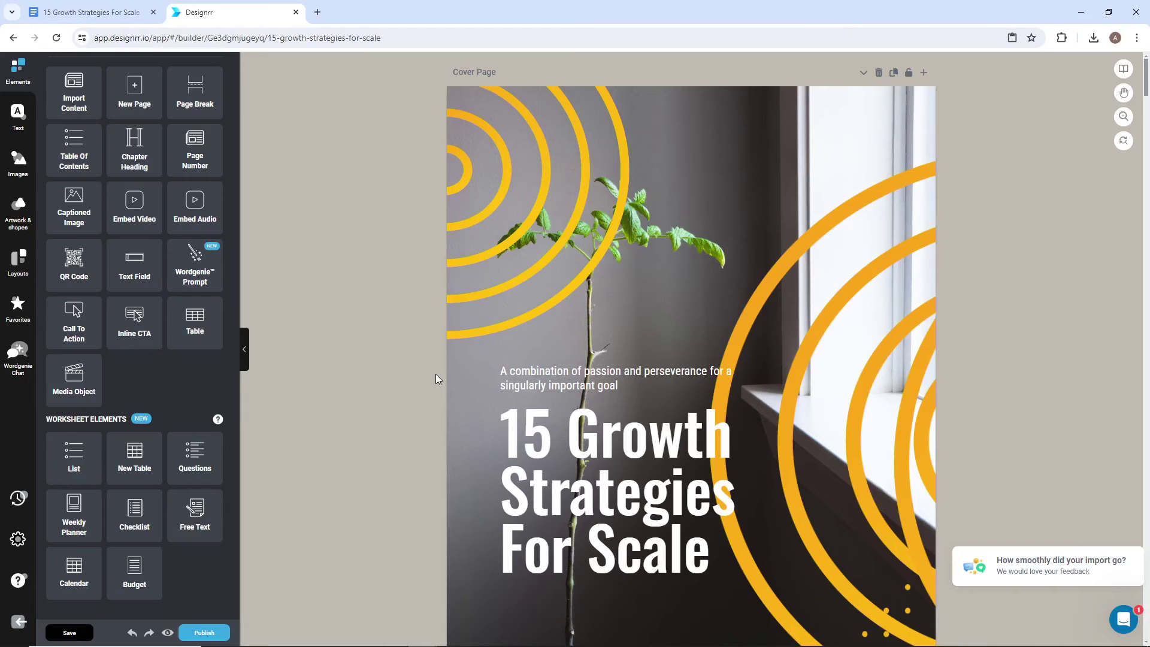
pyautogui.scroll(-4, 436, 375)
pyautogui.scroll(-6, 436, 375)
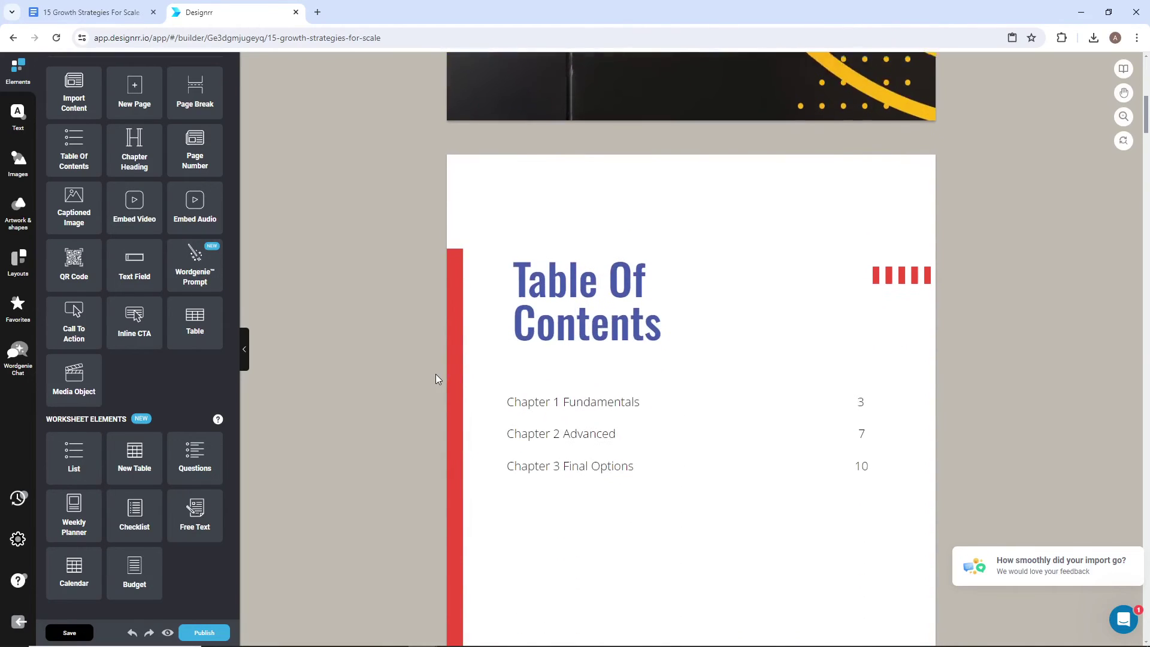
pyautogui.scroll(-8, 437, 378)
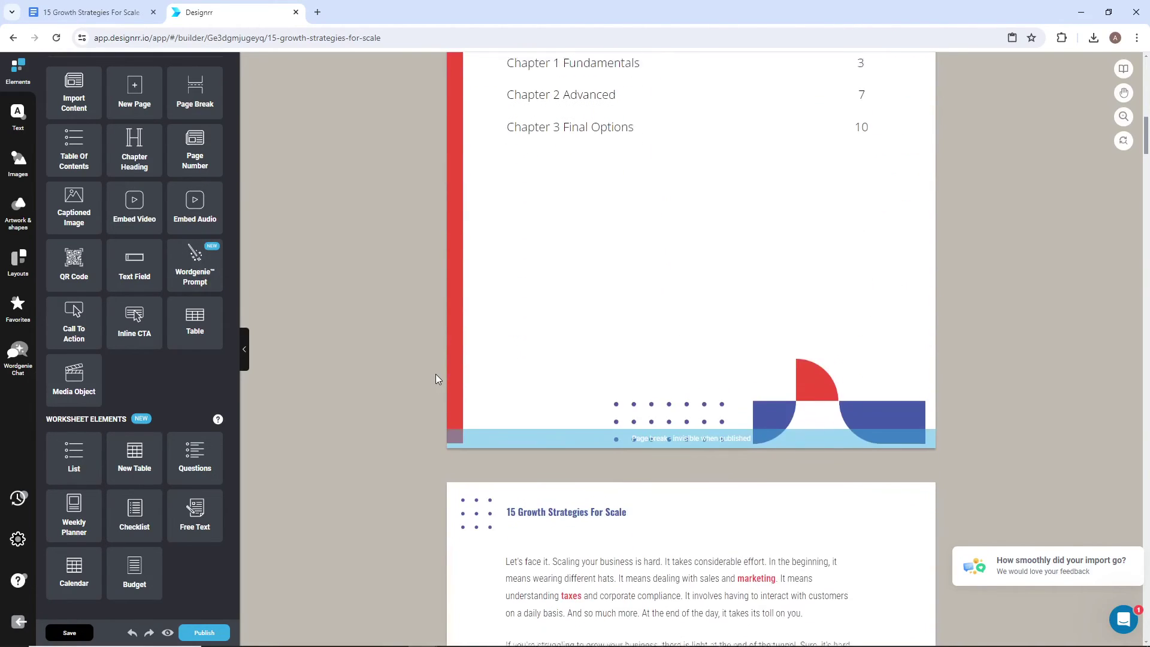
pyautogui.scroll(-3, 436, 379)
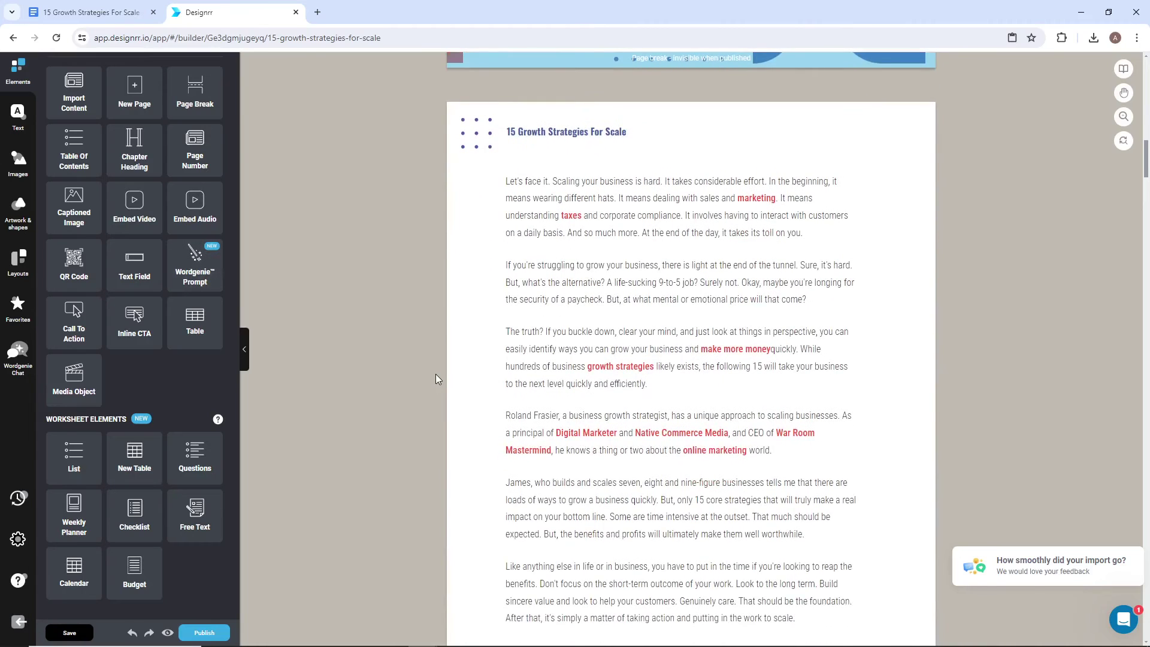
pyautogui.scroll(-9, 436, 377)
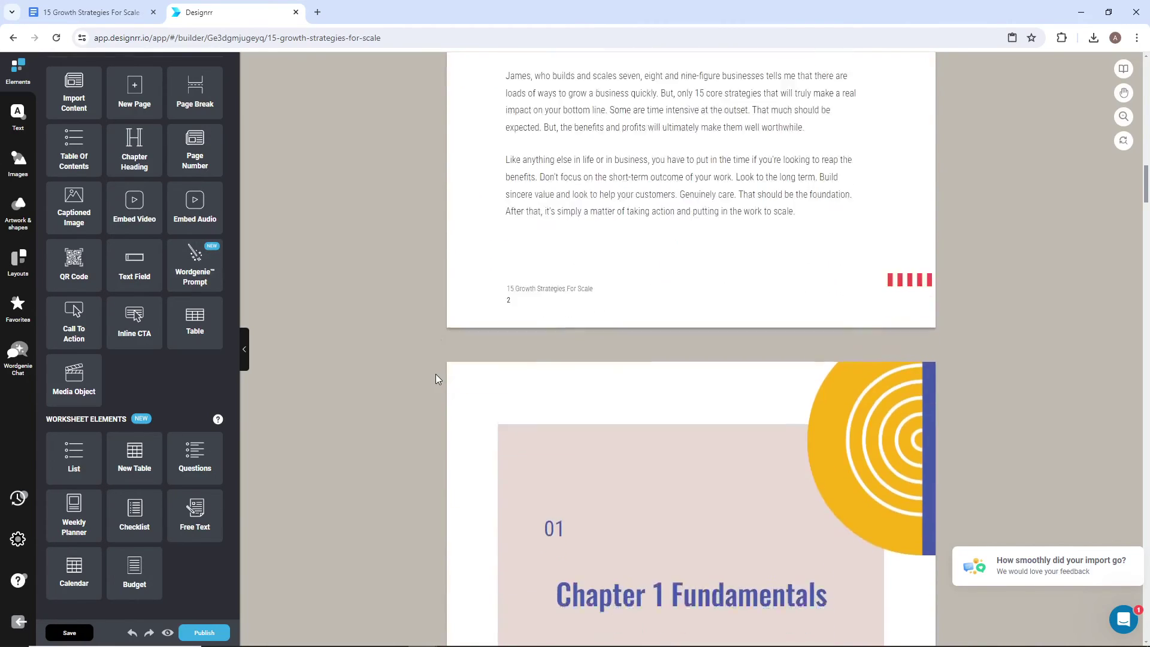
pyautogui.scroll(-9, 436, 379)
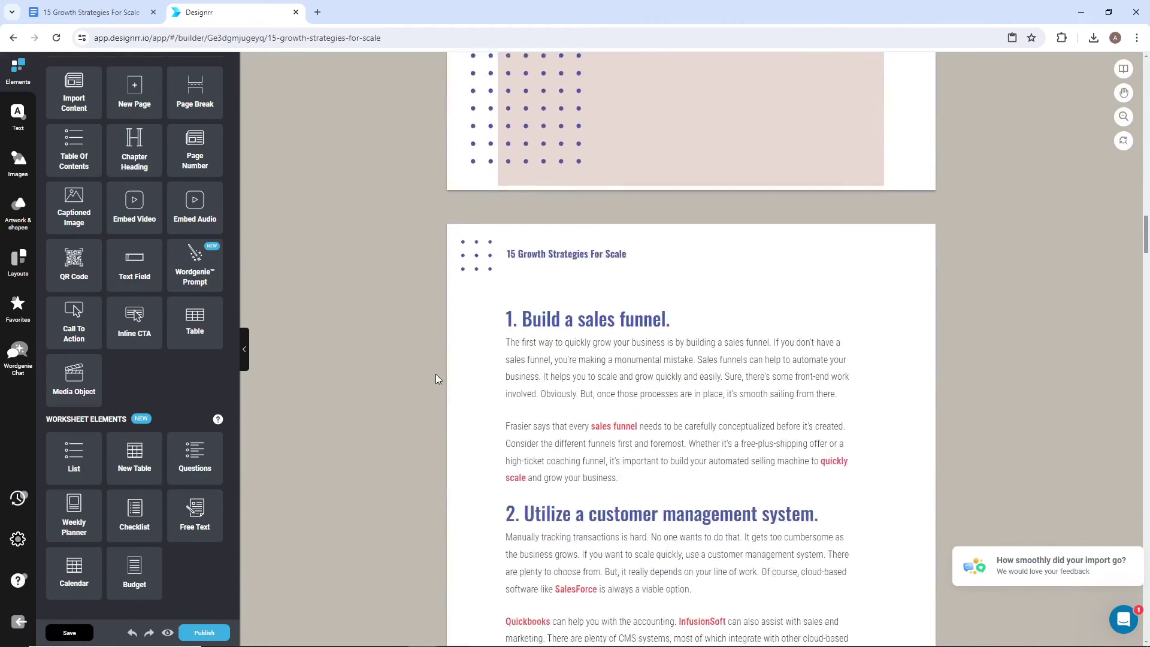
pyautogui.scroll(-10, 436, 379)
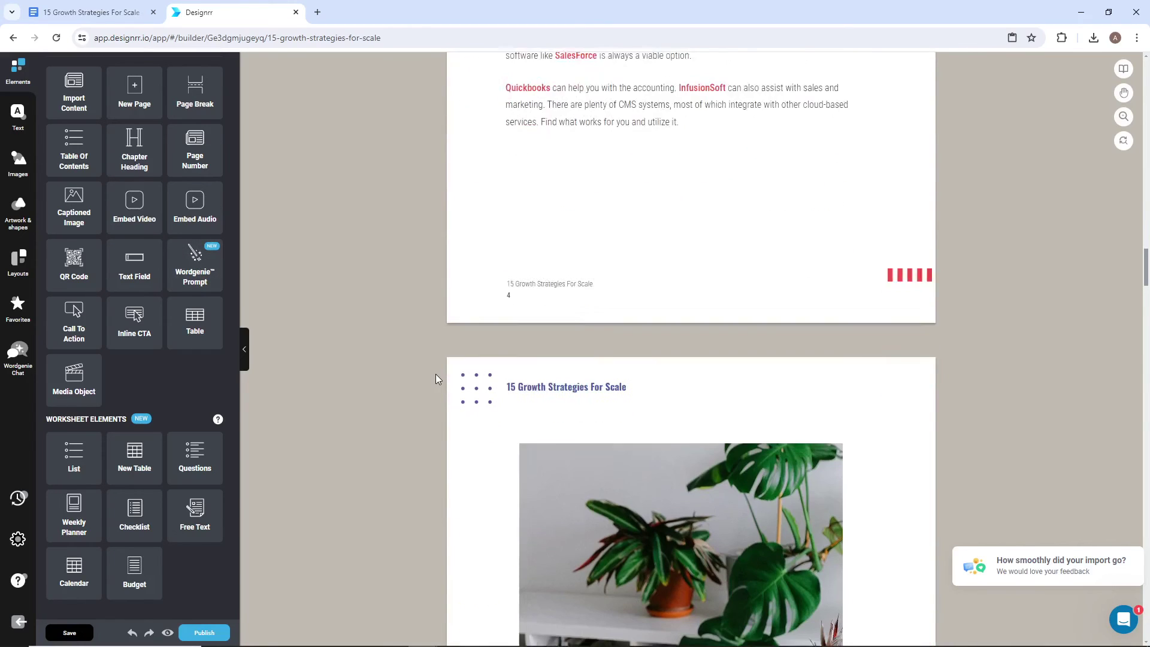
pyautogui.scroll(-10, 436, 378)
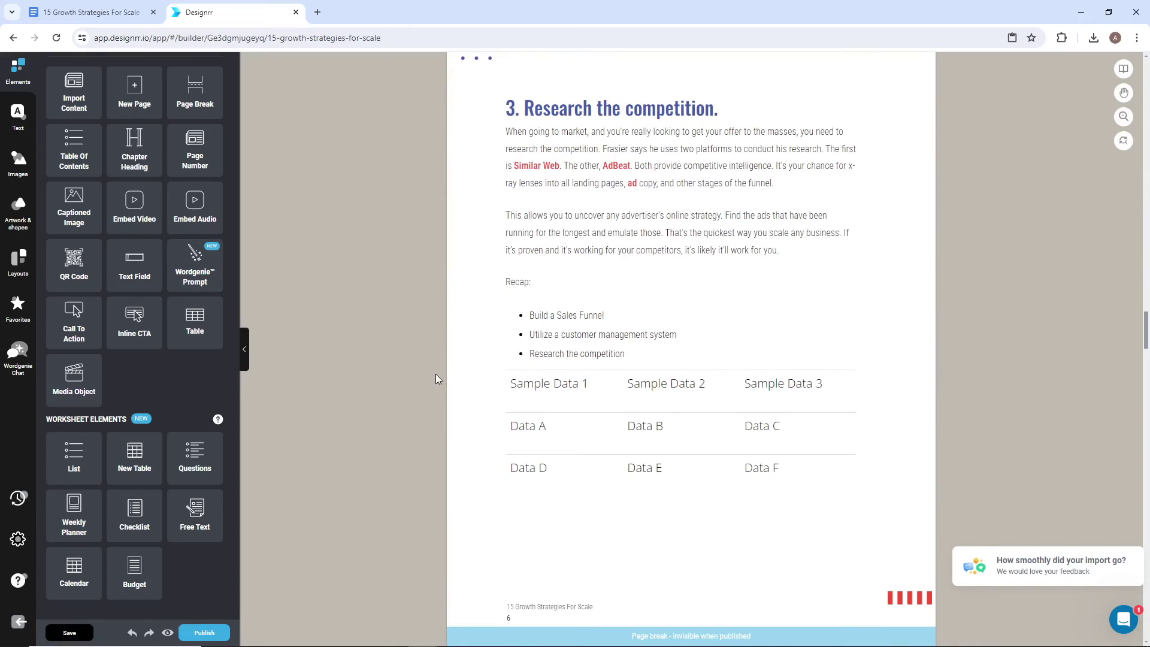
pyautogui.scroll(-12, 436, 379)
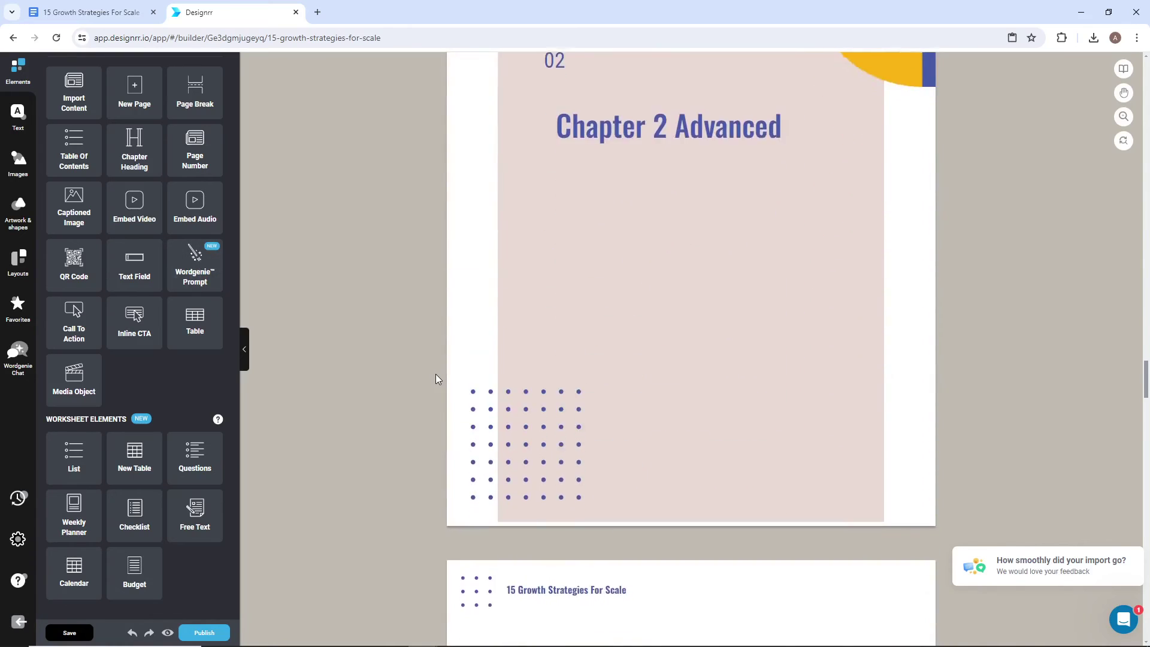
pyautogui.scroll(-7, 436, 379)
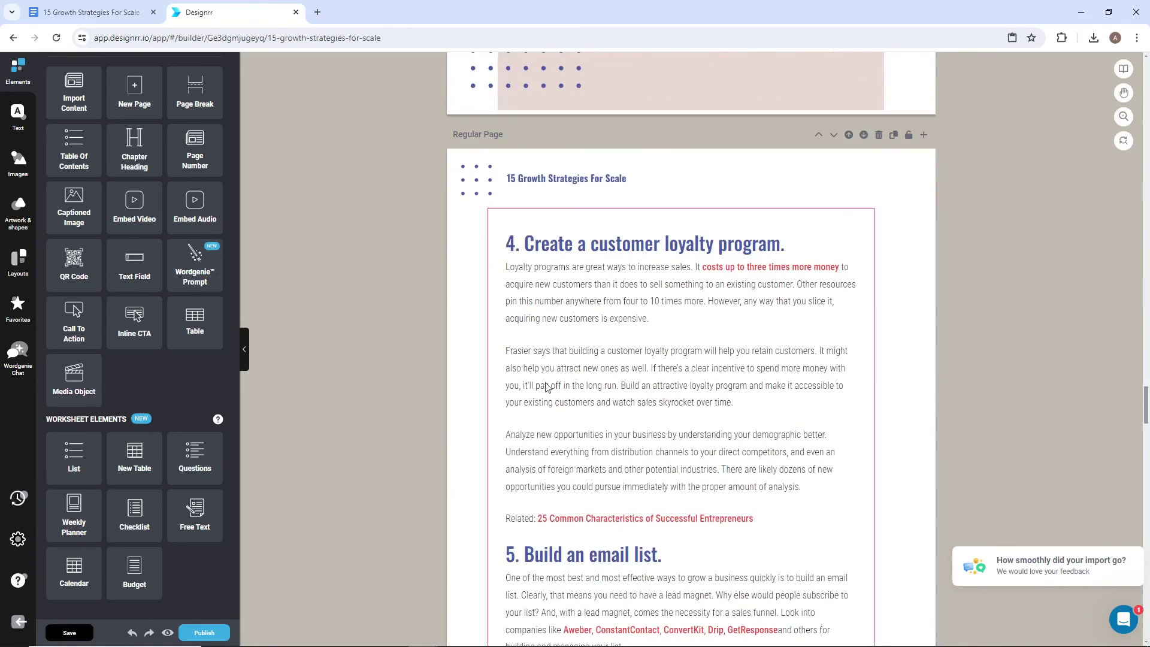